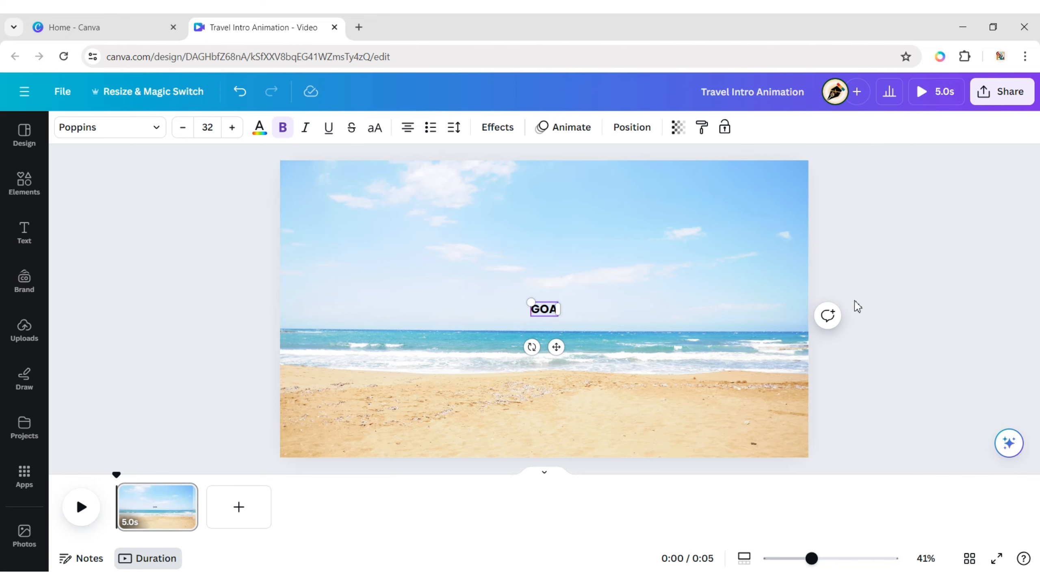
# - Set the GOA text in the Horizon font at size 400 and move it up over the sky
pyautogui.click(873, 295)
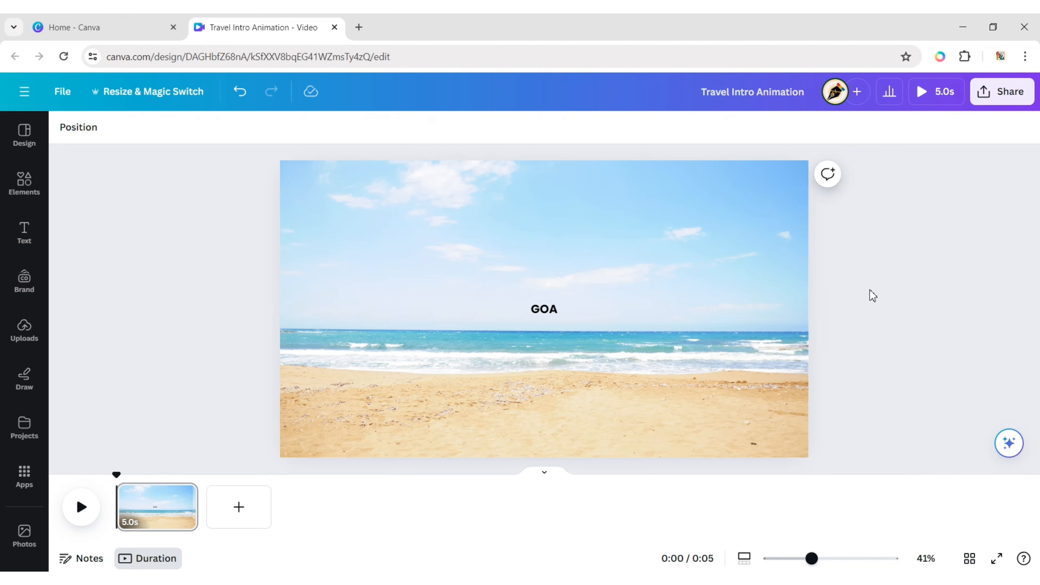
pyautogui.click(541, 321)
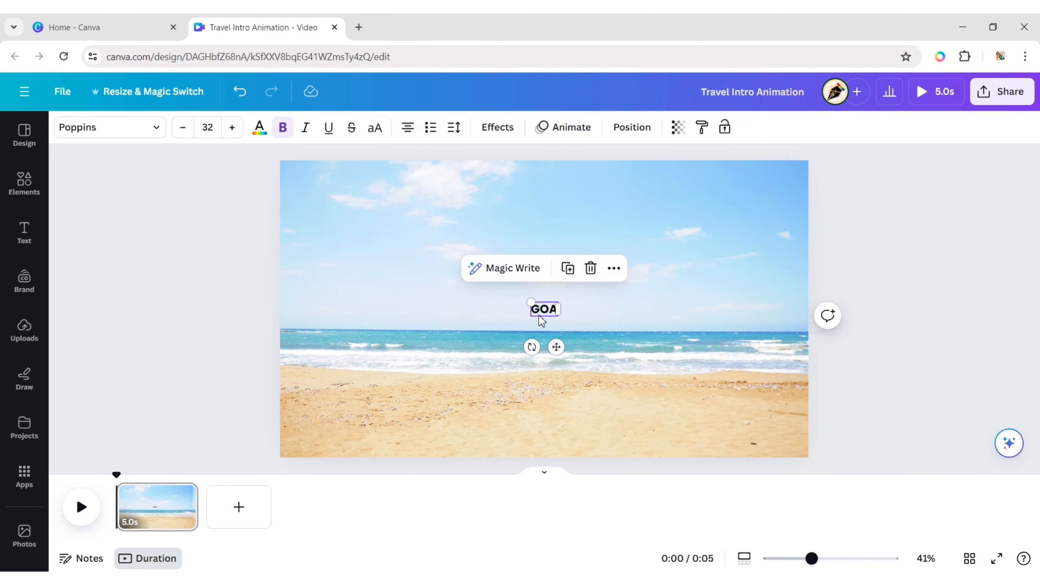
pyautogui.click(72, 127)
pyautogui.click(139, 498)
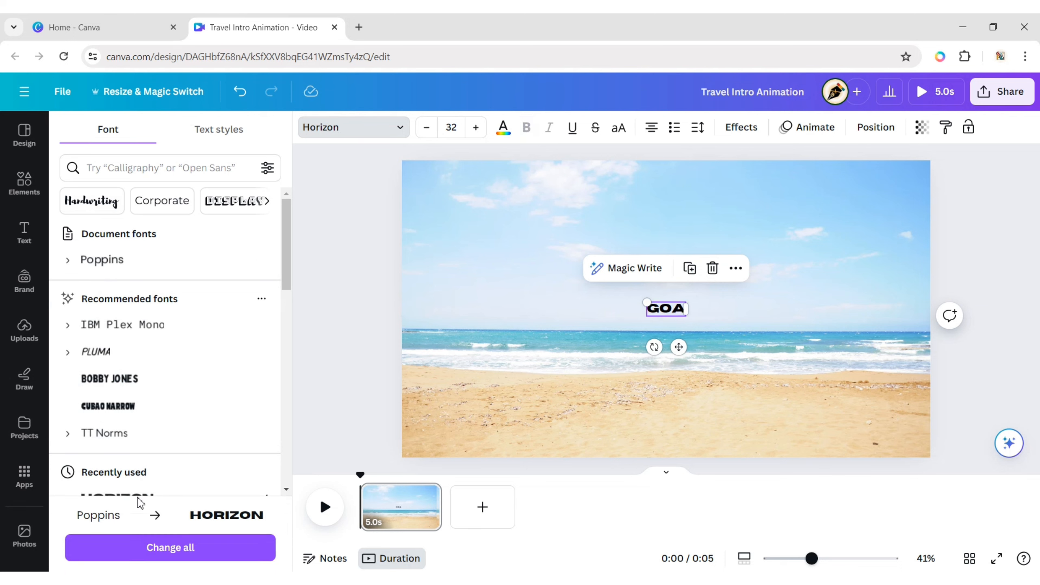
pyautogui.click(452, 127)
pyautogui.write('400')
pyautogui.press('Return')
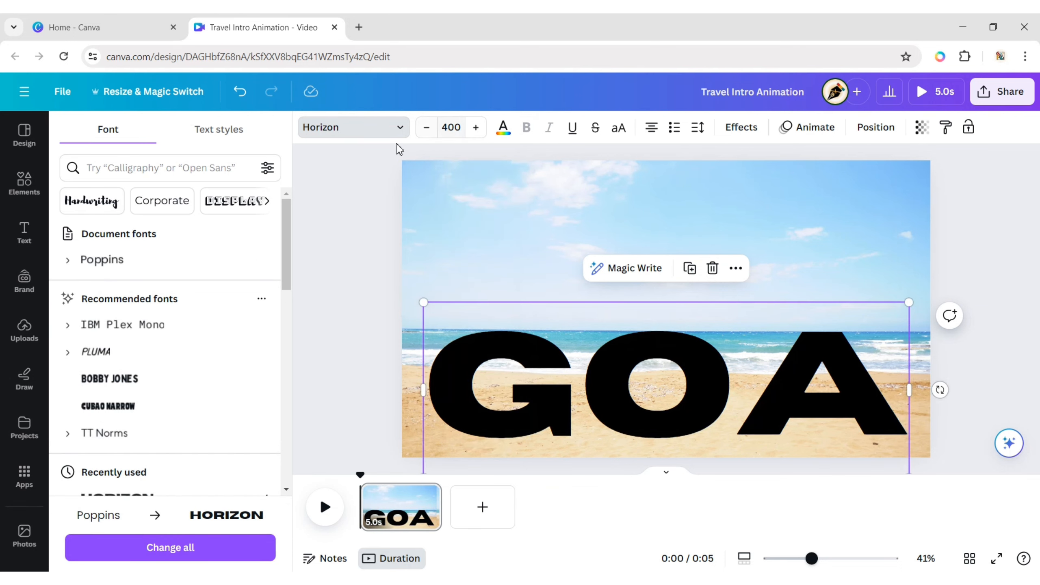
pyautogui.moveTo(532, 400); pyautogui.dragTo(532, 269)
pyautogui.click(904, 283)
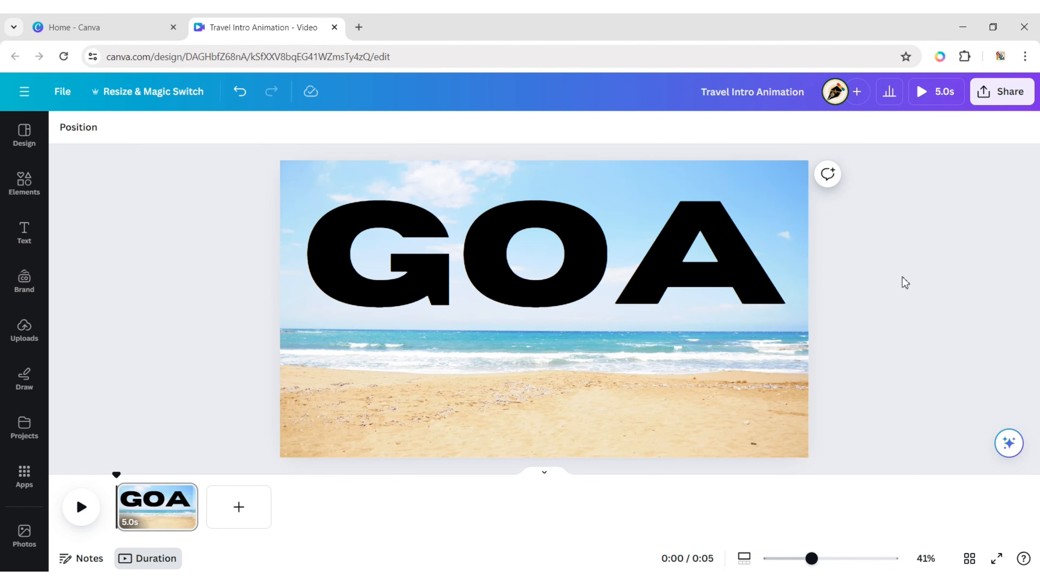
# - Apply the Lift effect to the GOA text
pyautogui.click(541, 271)
pyautogui.click(497, 127)
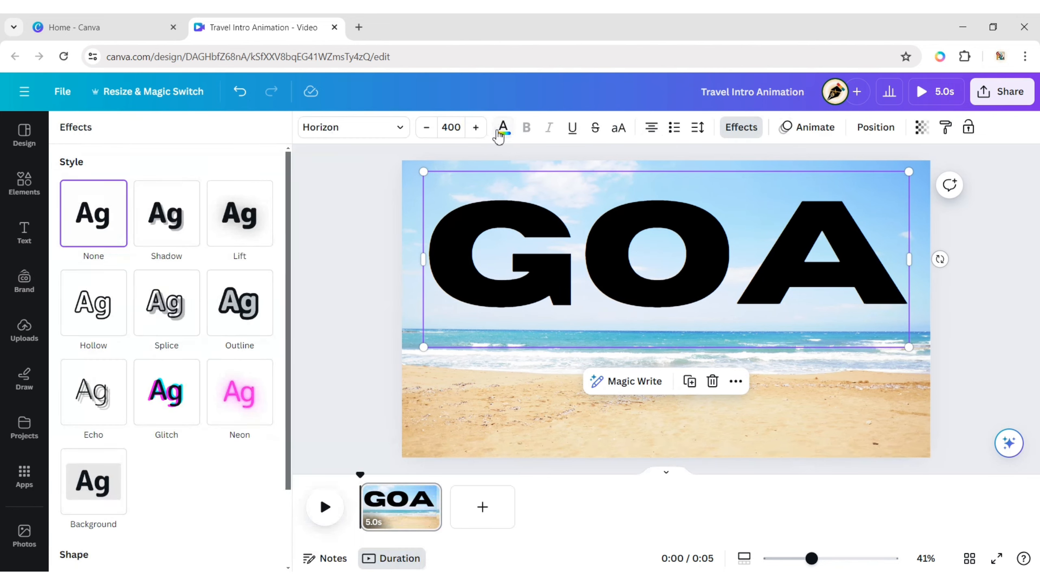
pyautogui.click(240, 213)
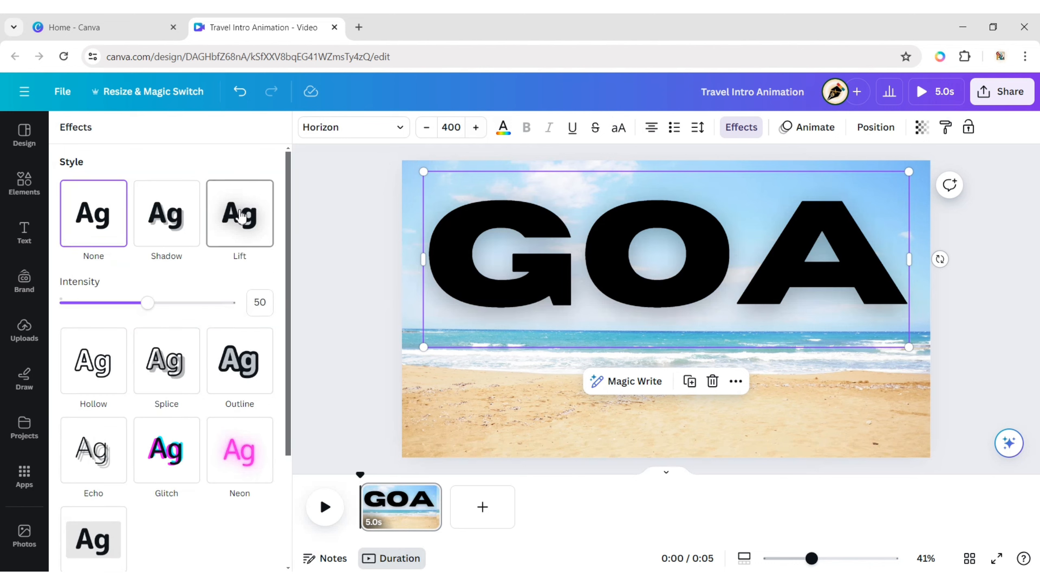
pyautogui.click(957, 257)
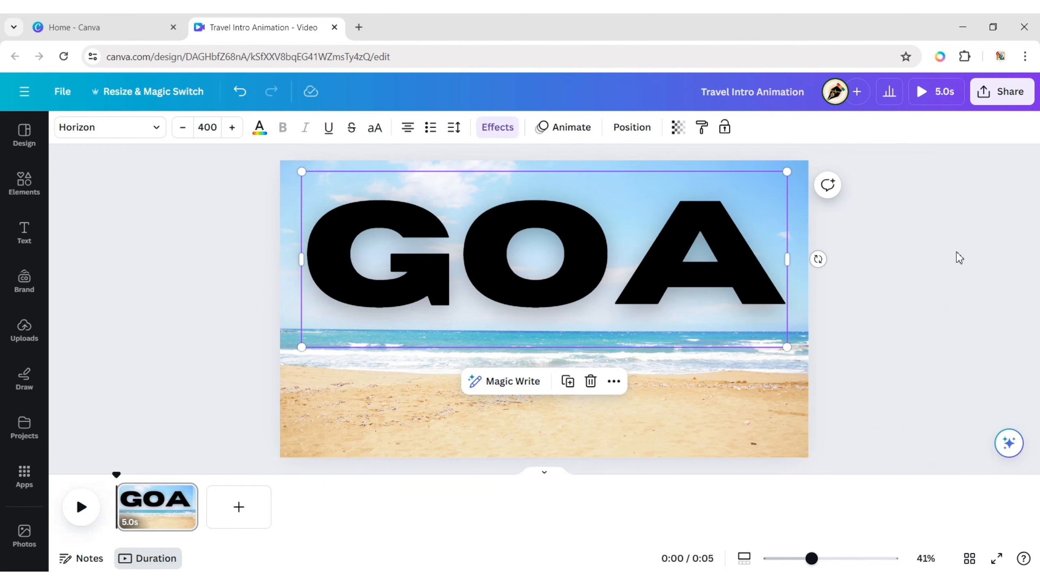
# - Search the elements library for "bus" and filter the results to animated items
pyautogui.click(29, 192)
pyautogui.write('bus')
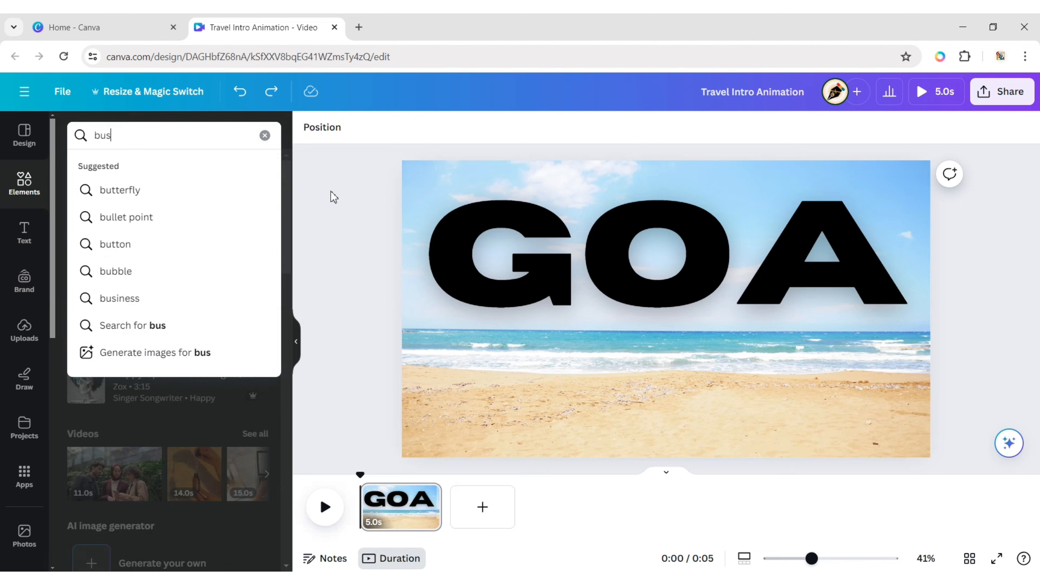
pyautogui.press('Return')
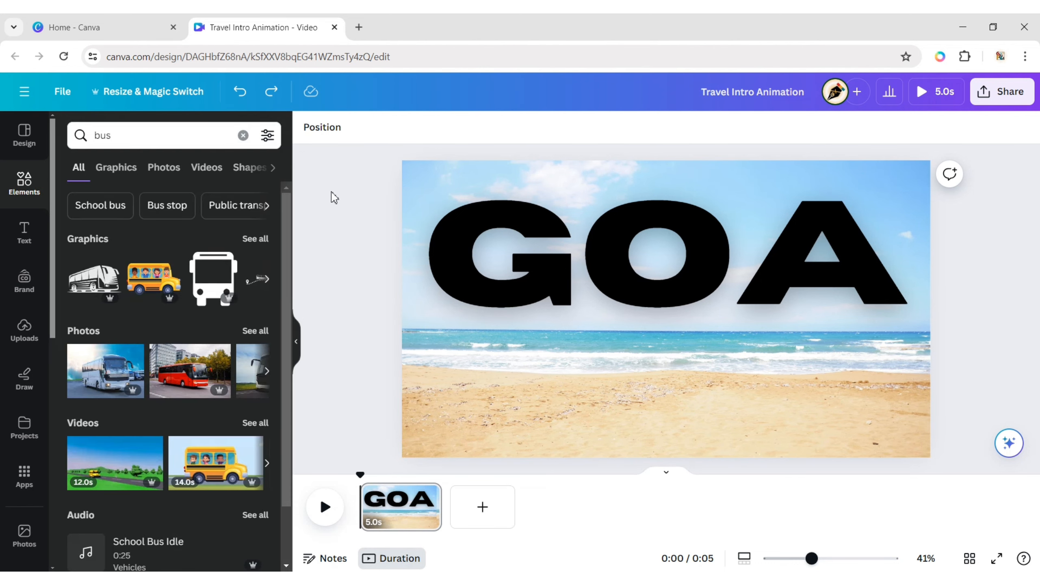
pyautogui.click(267, 136)
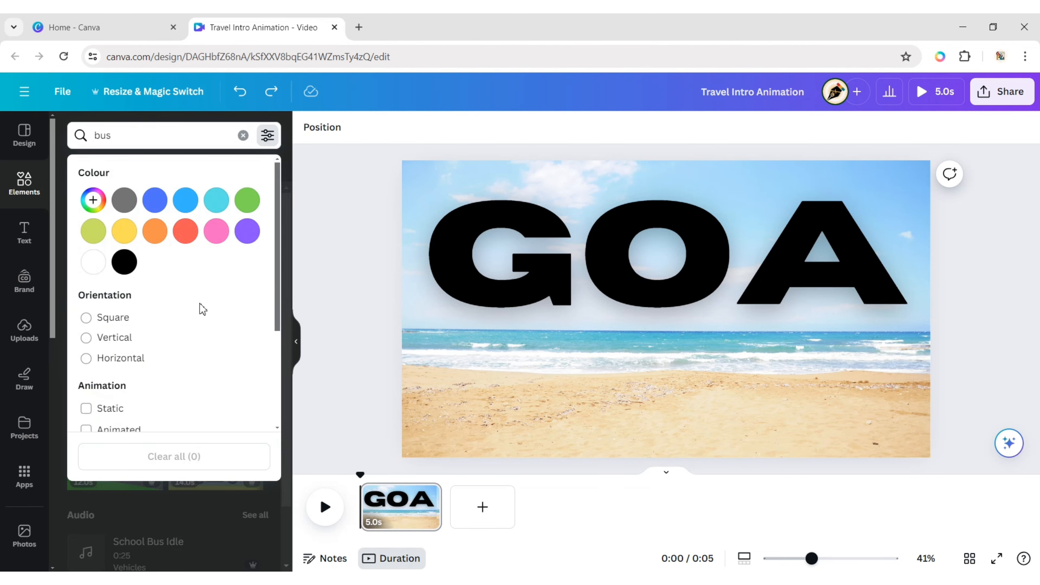
pyautogui.scroll(-3, 200, 306)
pyautogui.click(86, 277)
pyautogui.click(269, 140)
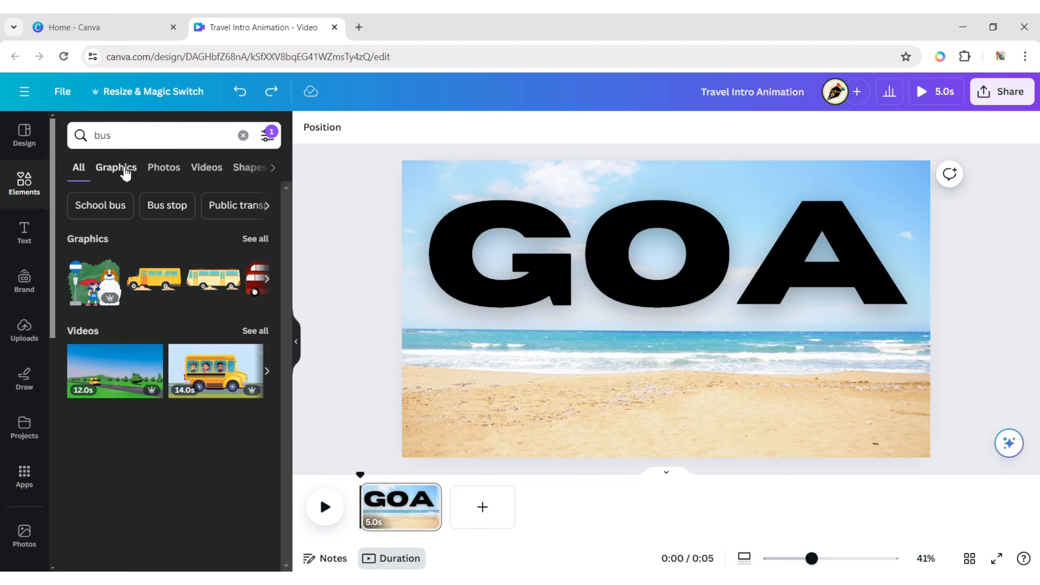
# - Add the red double-decker bus graphic to the page and bring it to the front, over the GOA text
pyautogui.click(116, 167)
pyautogui.click(98, 330)
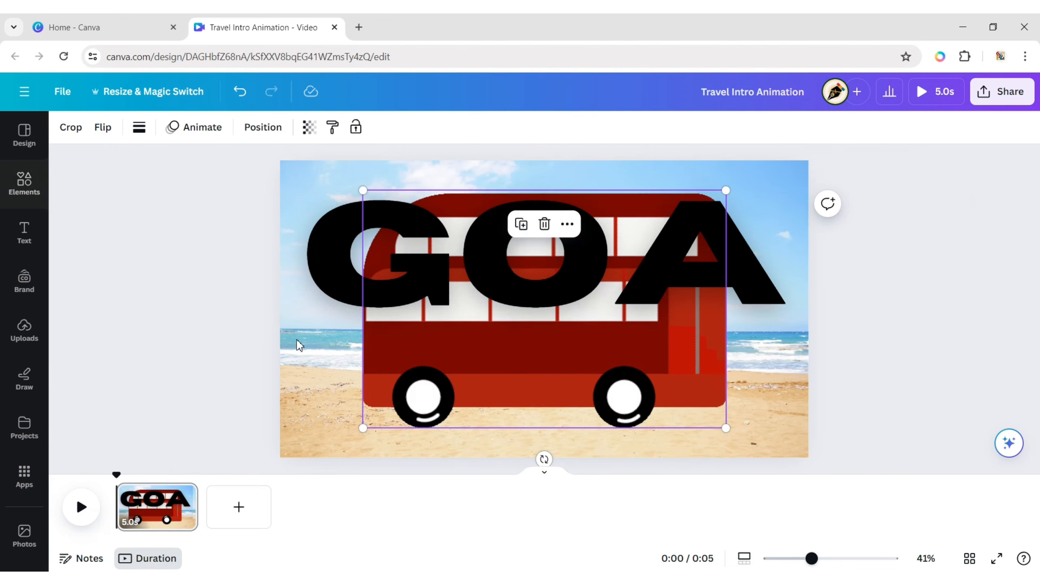
pyautogui.click(294, 346)
pyautogui.click(263, 128)
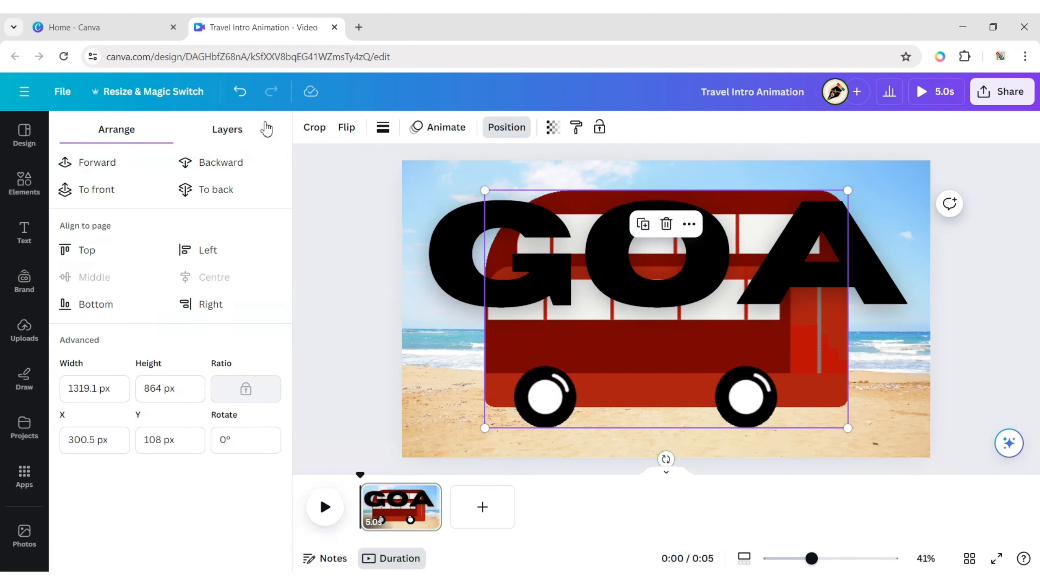
pyautogui.click(89, 191)
pyautogui.press('Escape')
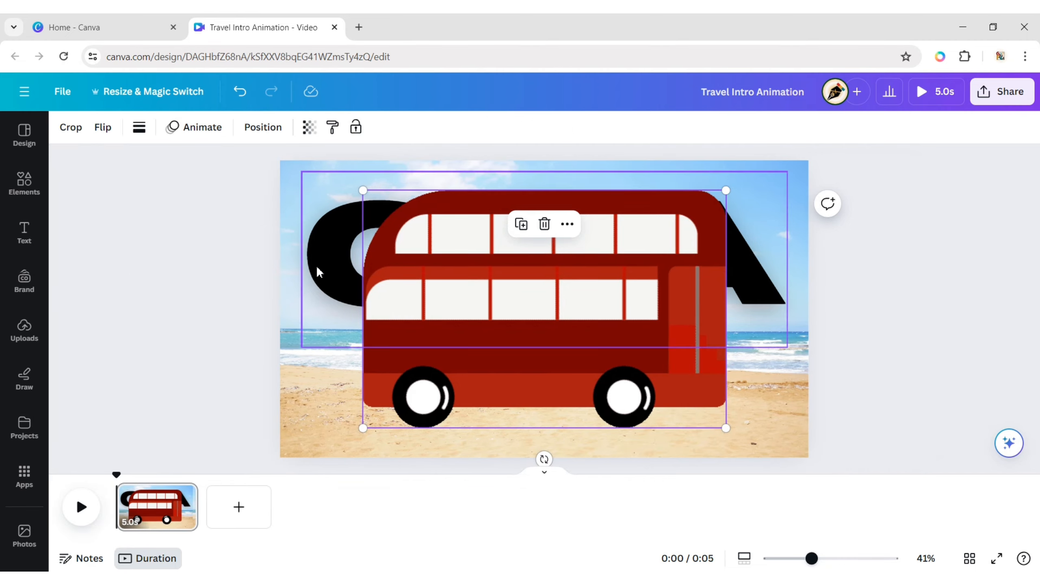
# - Flip the bus horizontally, then shrink it and place it below the GOA text at the page's lower edge
pyautogui.click(104, 128)
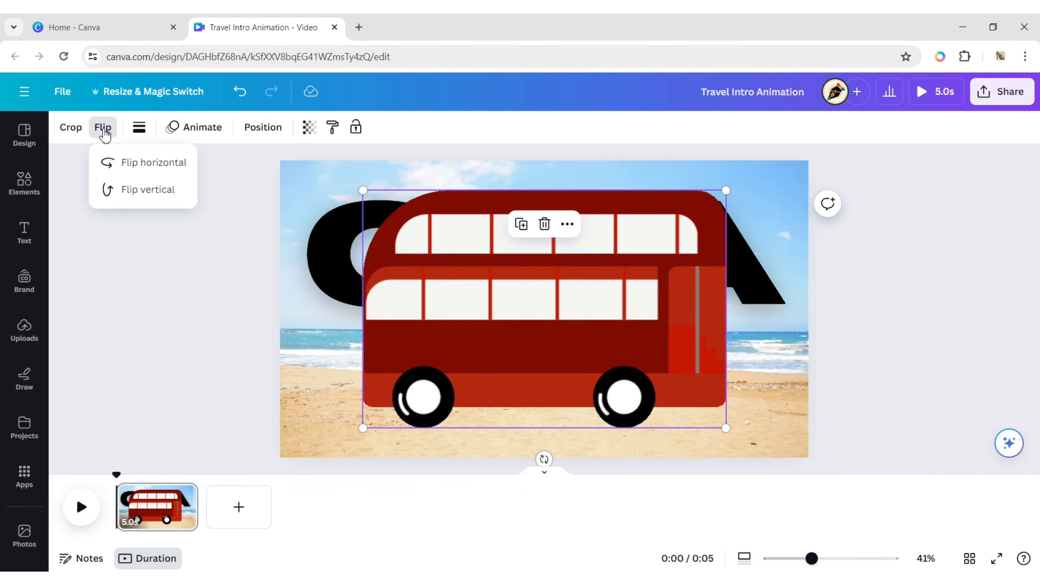
pyautogui.click(152, 162)
pyautogui.moveTo(363, 191); pyautogui.dragTo(448, 246)
pyautogui.moveTo(589, 320); pyautogui.dragTo(463, 349)
pyautogui.moveTo(323, 277); pyautogui.dragTo(383, 315)
pyautogui.moveTo(463, 377)
pyautogui.mouseDown()
pyautogui.moveTo(458, 362)
pyautogui.moveTo(457, 374)
pyautogui.mouseUp()
pyautogui.click(168, 336)
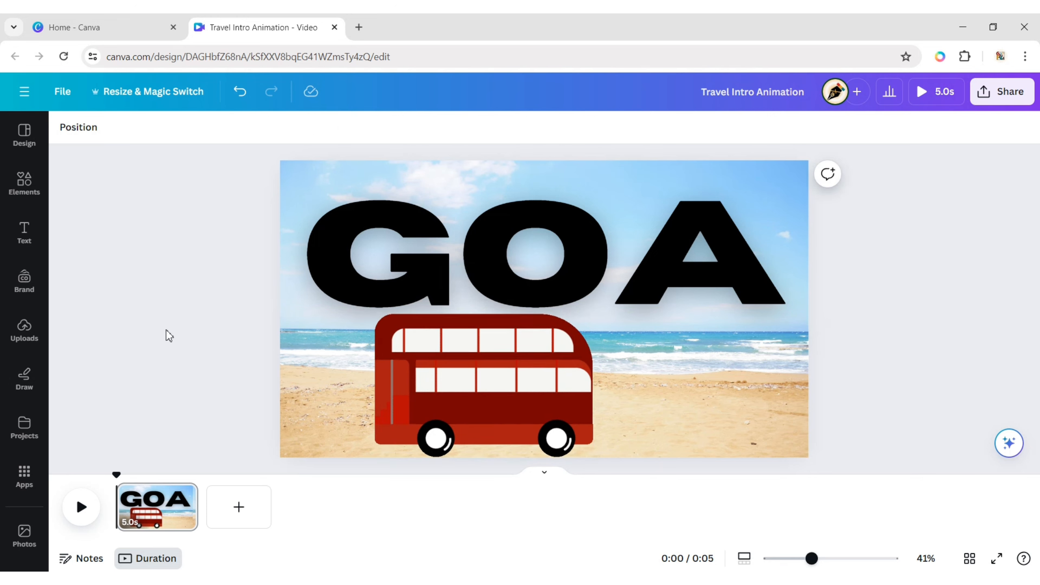
# - Add an orange square shape, flatten it into a thin bar, and place it overlapping the rear of the bus
pyautogui.click(24, 183)
pyautogui.click(242, 136)
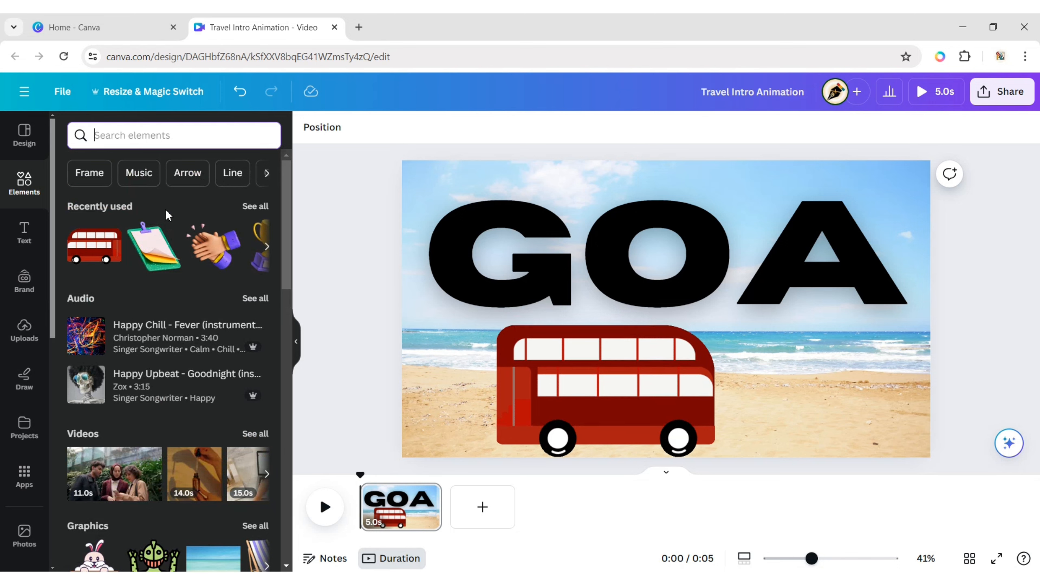
pyautogui.scroll(-5, 83, 235)
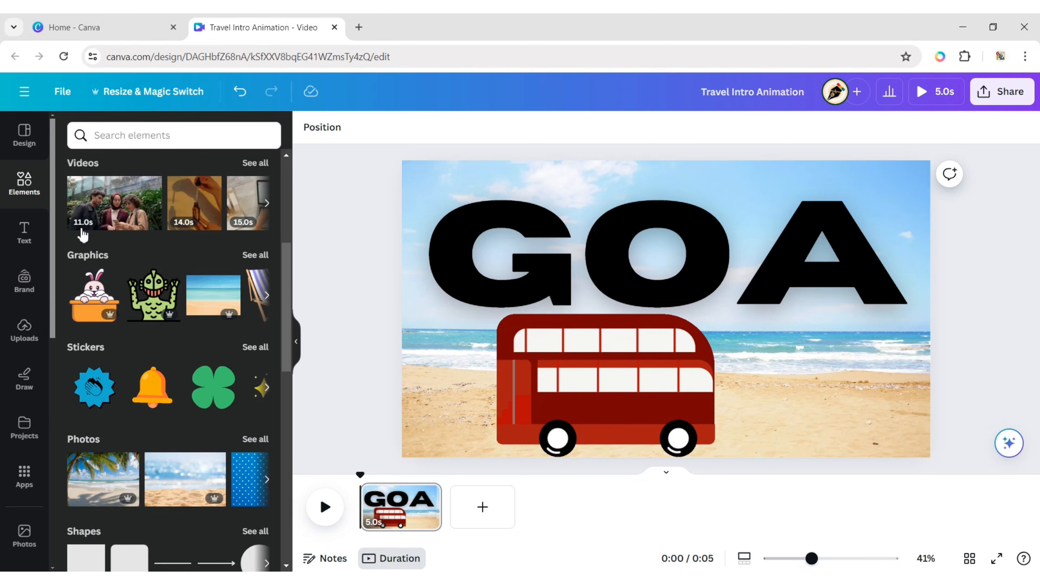
pyautogui.scroll(-5, 84, 235)
pyautogui.click(126, 360)
pyautogui.click(295, 341)
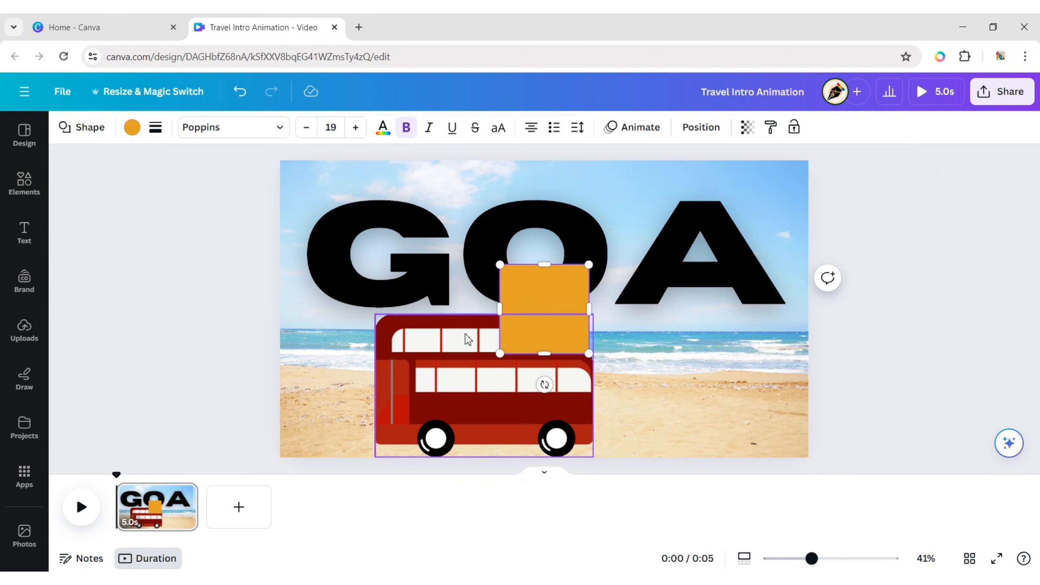
pyautogui.moveTo(543, 264); pyautogui.dragTo(549, 336)
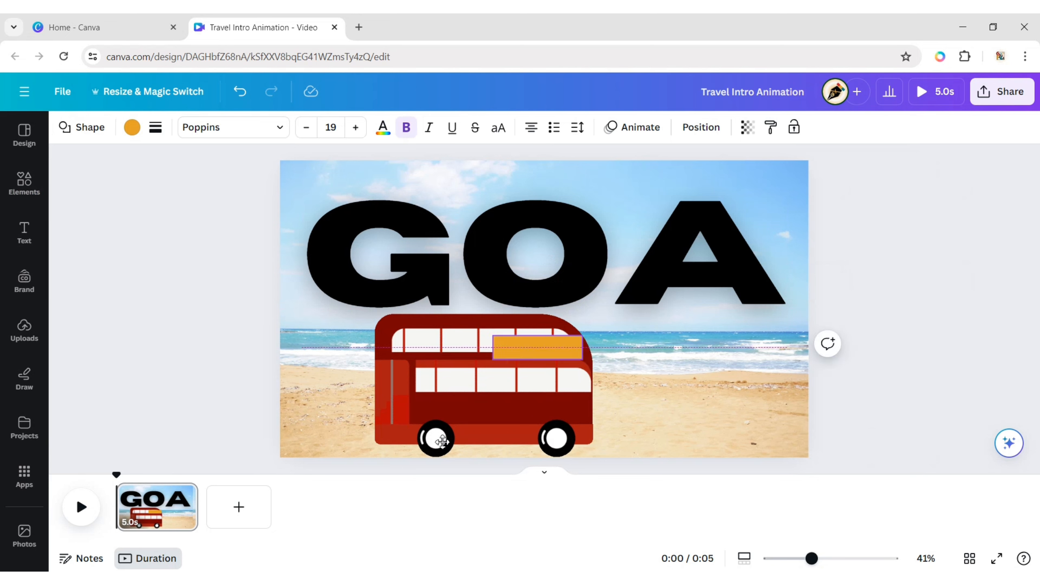
pyautogui.moveTo(442, 442); pyautogui.dragTo(359, 440)
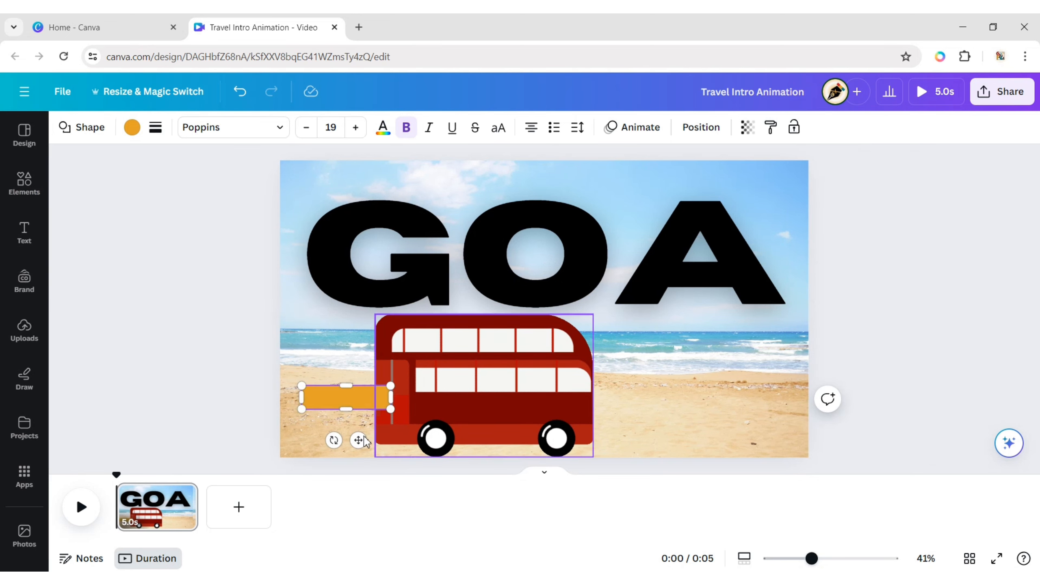
# - Duplicate the orange bar, enlarge the copy beyond the page size, and place its left edge against the front of the bus
pyautogui.click(345, 426)
pyautogui.click(329, 403)
pyautogui.click(327, 356)
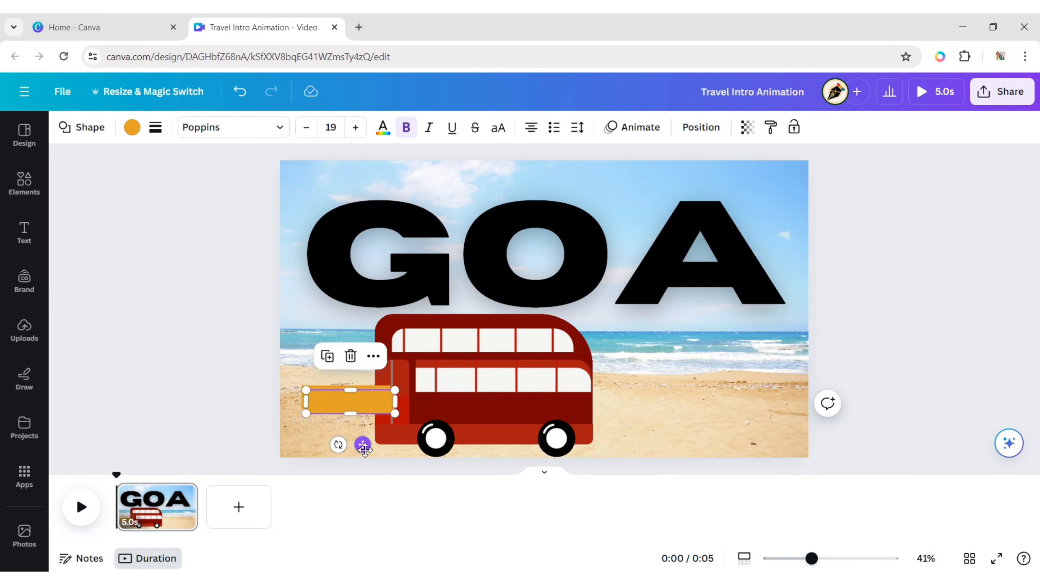
pyautogui.moveTo(364, 448); pyautogui.dragTo(476, 319)
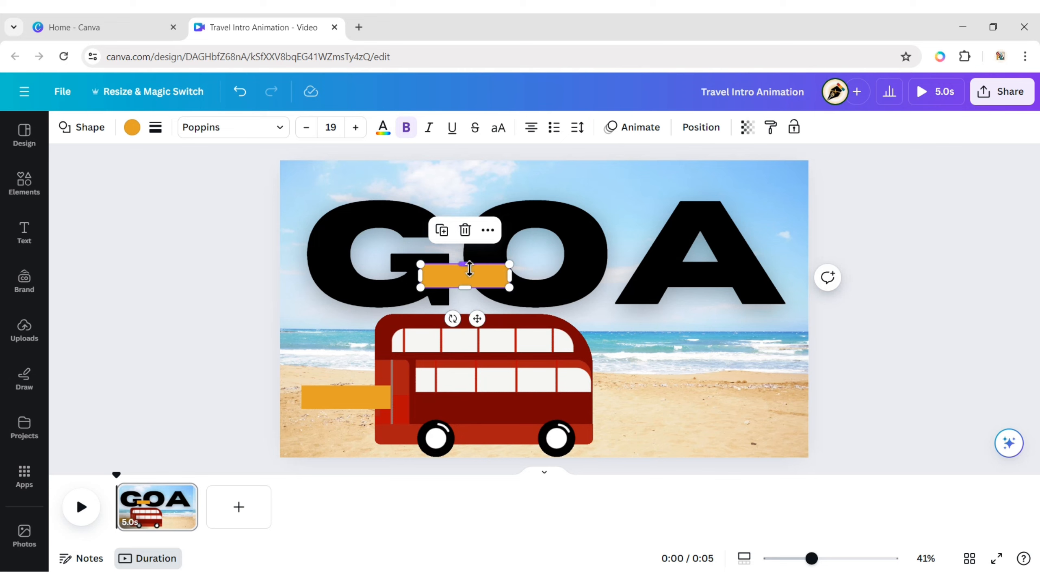
pyautogui.moveTo(470, 268); pyautogui.dragTo(467, 157)
pyautogui.moveTo(465, 288); pyautogui.dragTo(482, 487)
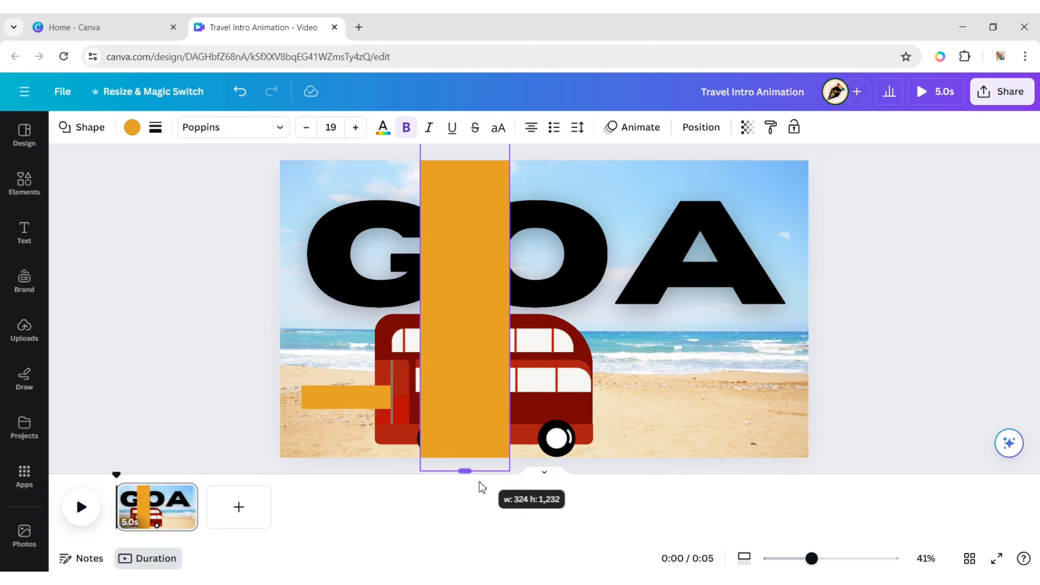
pyautogui.moveTo(421, 309); pyautogui.dragTo(221, 309)
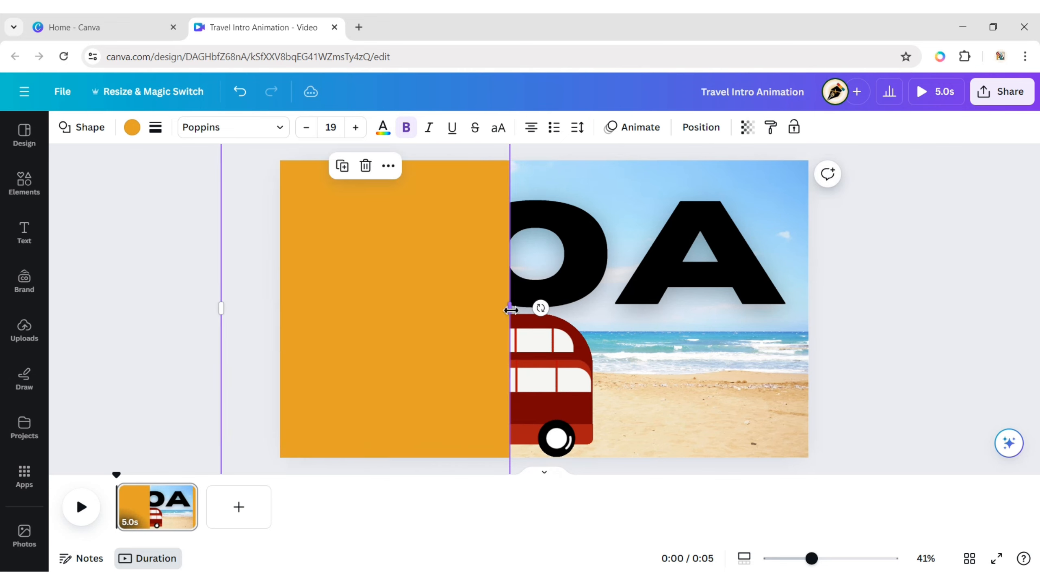
pyautogui.moveTo(510, 310); pyautogui.dragTo(903, 309)
pyautogui.moveTo(693, 315); pyautogui.dragTo(608, 319)
pyautogui.moveTo(353, 310); pyautogui.dragTo(742, 319)
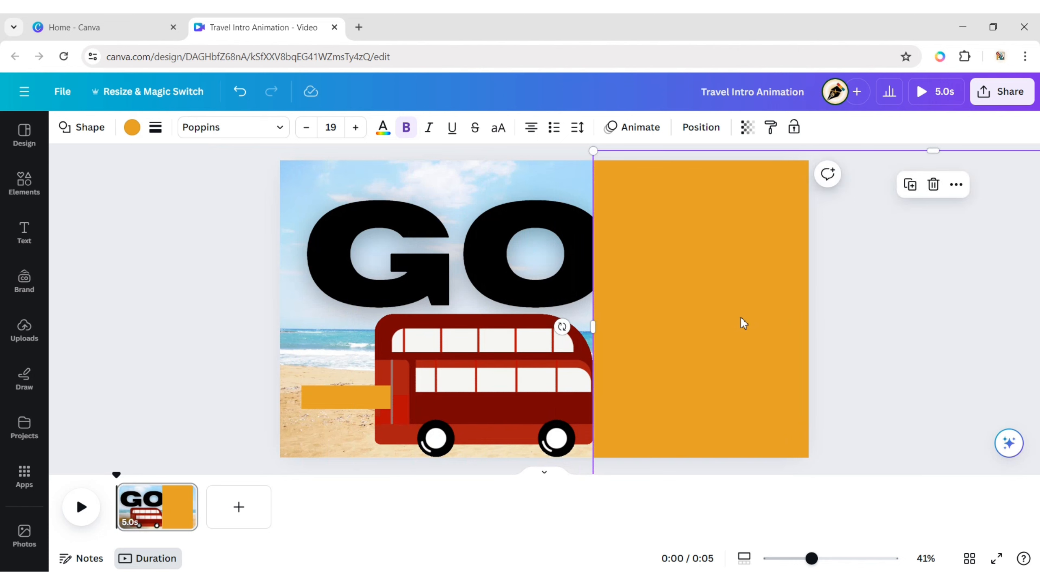
# - Recolour the large orange panel with the red sampled from the lower body of the bus
pyautogui.click(132, 127)
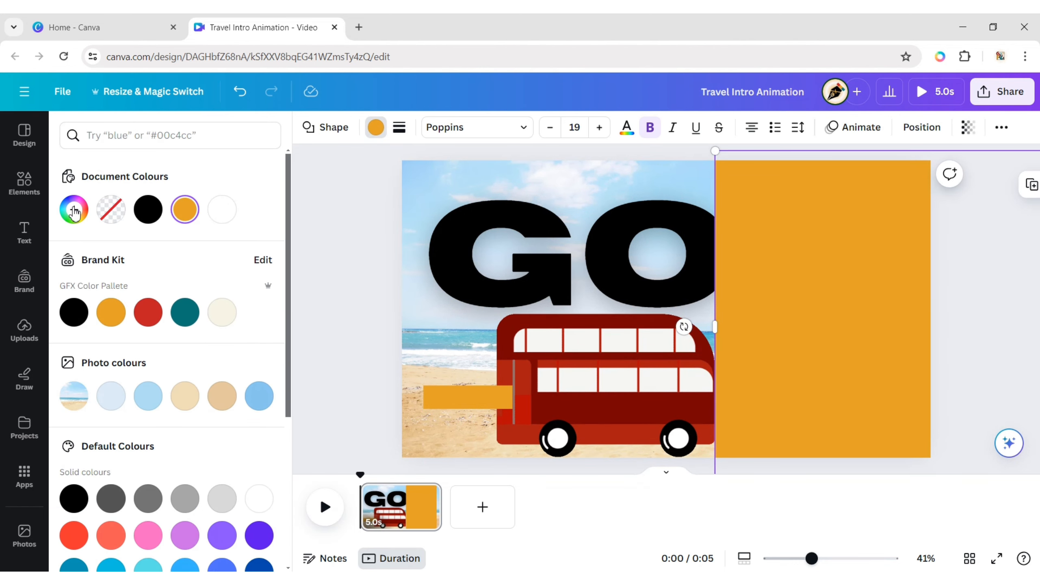
pyautogui.click(74, 210)
pyautogui.click(245, 379)
pyautogui.click(621, 440)
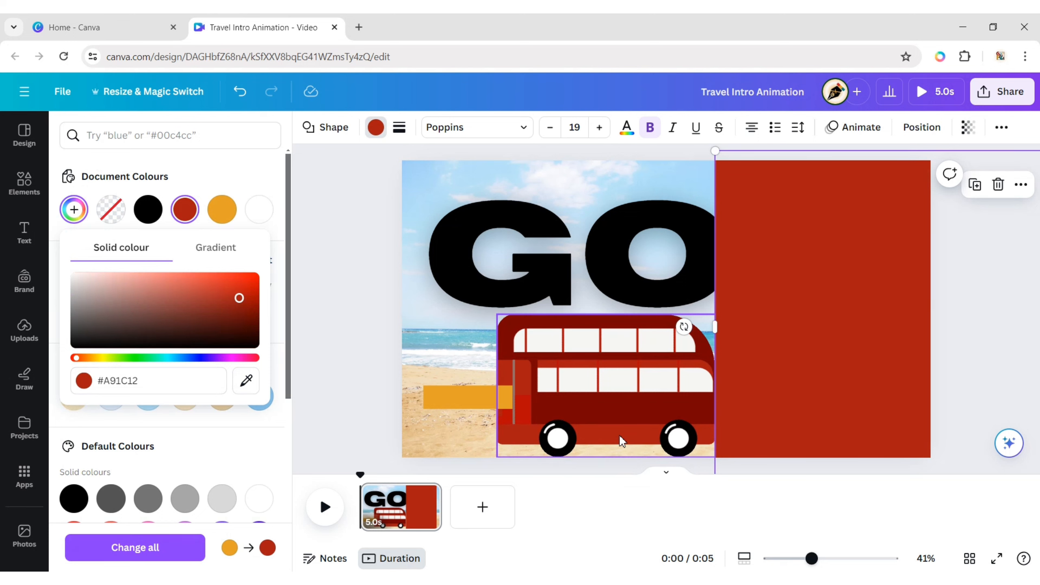
# - Remove the fill colour from the small orange bar behind the bus so it is transparent
pyautogui.click(442, 398)
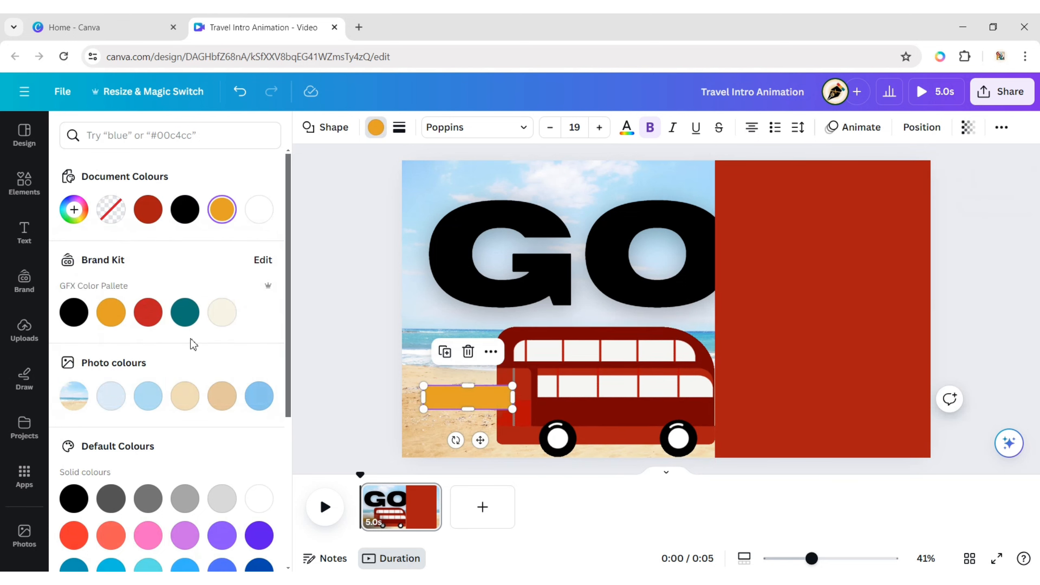
pyautogui.click(110, 209)
pyautogui.press('Escape')
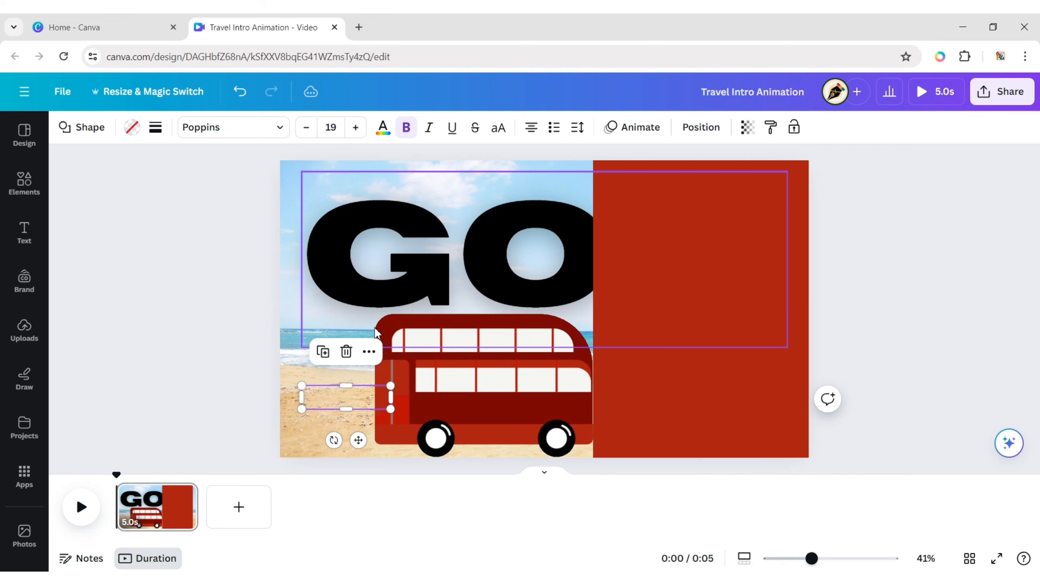
pyautogui.click(892, 292)
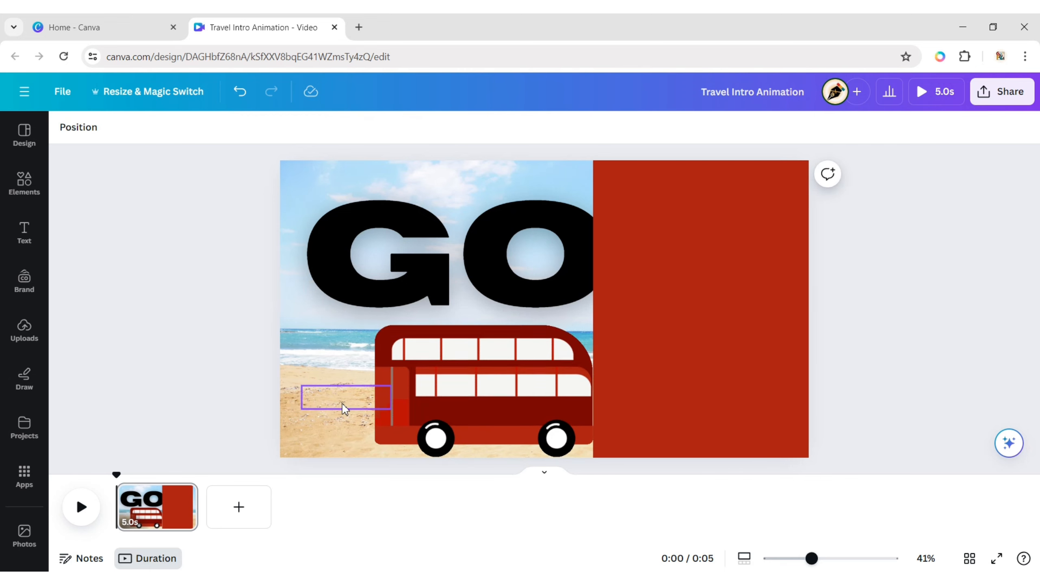
# - Group the transparent bar, the bus and the large red panel together
pyautogui.click(344, 408)
pyautogui.keyDown('shift'); pyautogui.click(541, 367); pyautogui.keyUp('shift')
pyautogui.keyDown('shift'); pyautogui.click(704, 310); pyautogui.keyUp('shift')
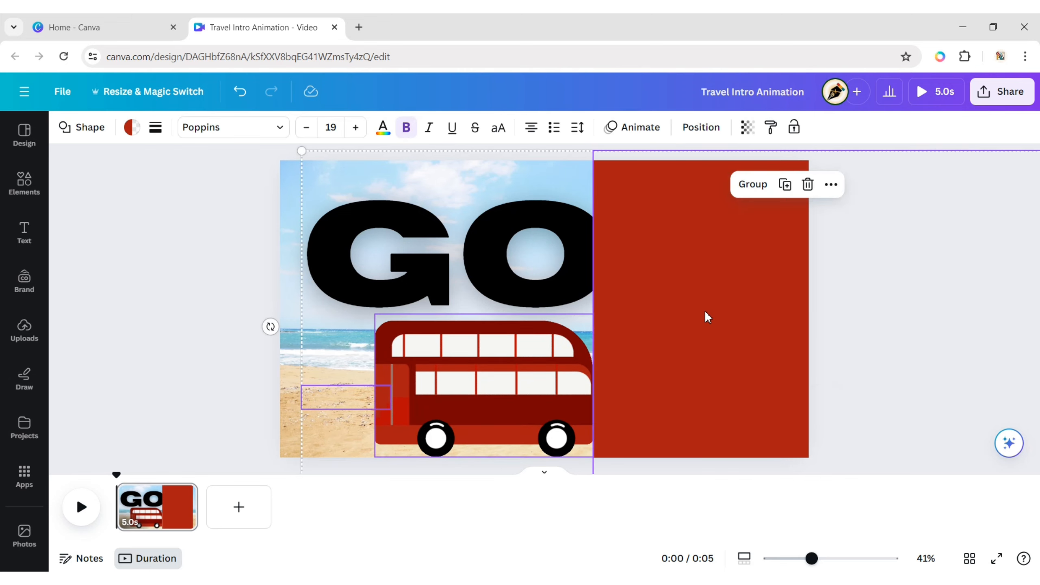
pyautogui.click(753, 185)
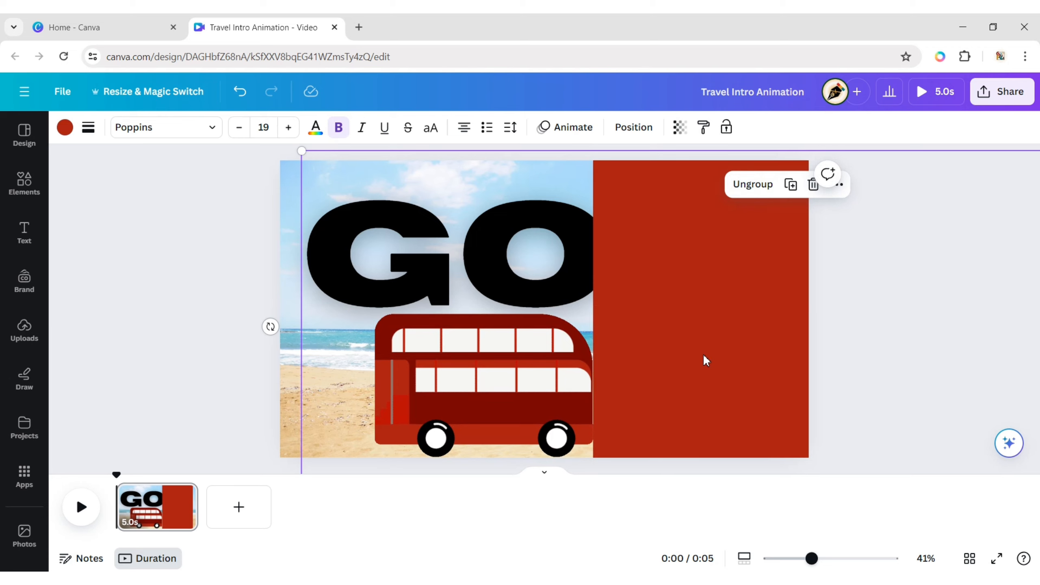
pyautogui.click(860, 296)
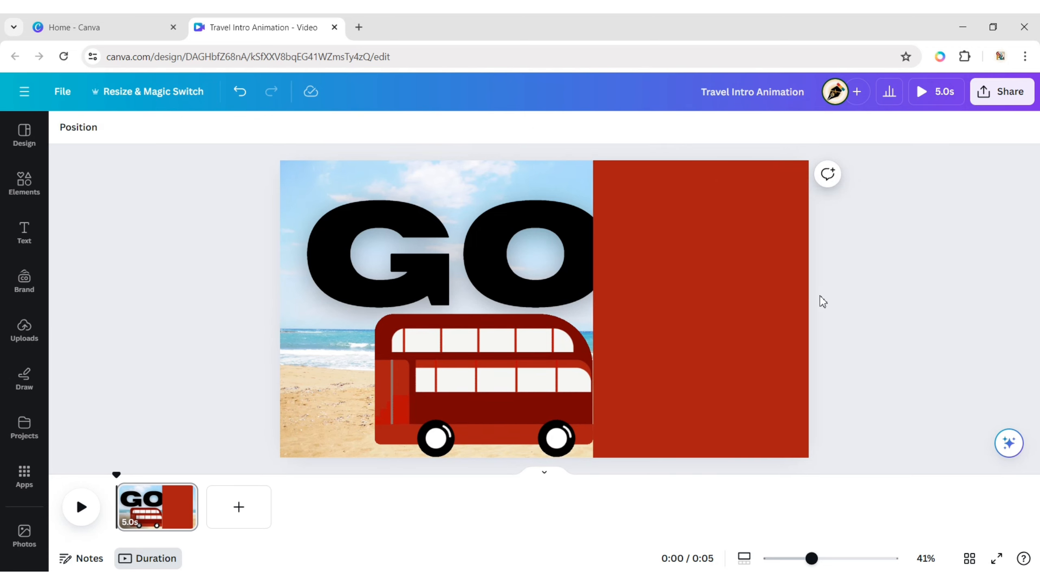
# - Move the bus and red panel group across the page until the red panel covers the whole page
pyautogui.click(748, 306)
pyautogui.moveTo(745, 306); pyautogui.dragTo(357, 296)
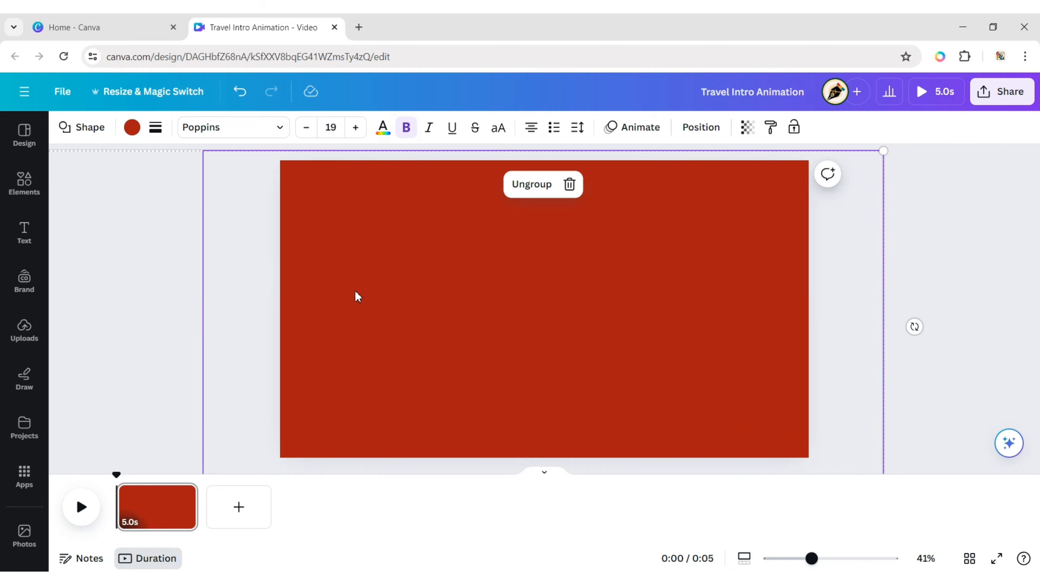
pyautogui.click(972, 239)
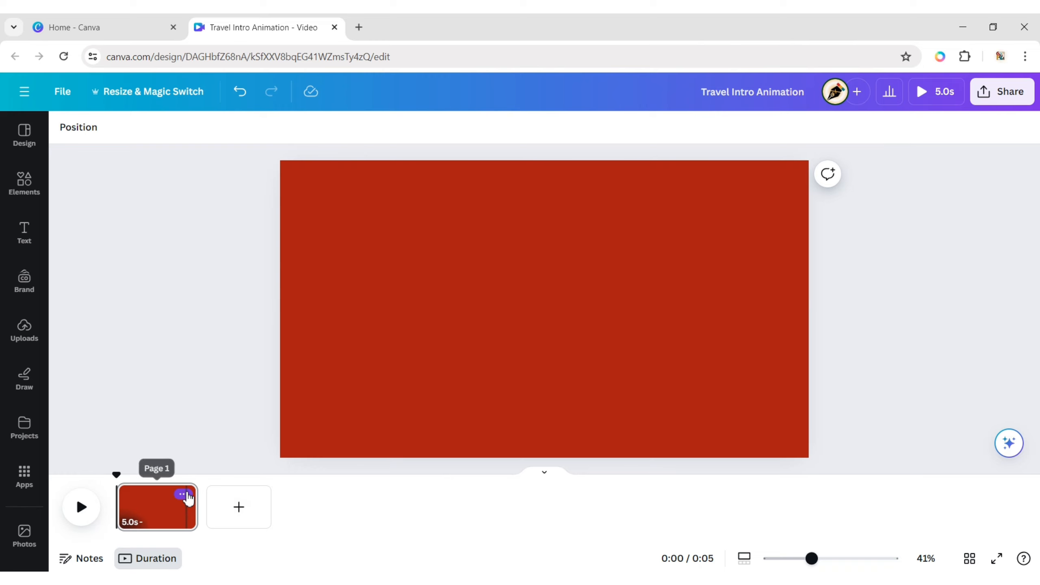
# - Duplicate the page and, on the copy, move the bus and panel group past the right edge to uncover the GOA beach scene
pyautogui.click(183, 495)
pyautogui.click(262, 277)
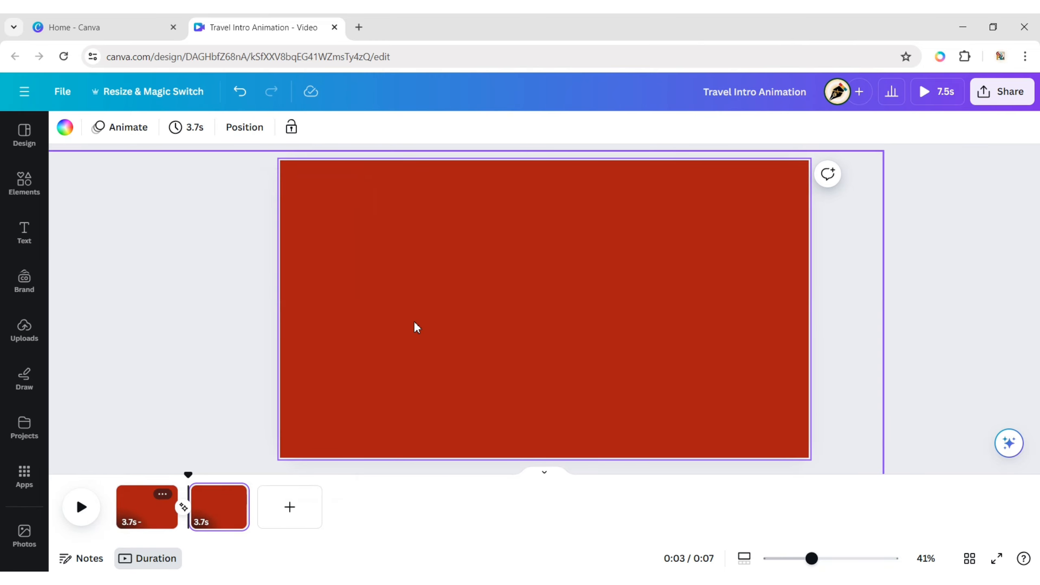
pyautogui.moveTo(402, 323); pyautogui.dragTo(1038, 262)
pyautogui.moveTo(792, 312); pyautogui.dragTo(962, 303)
pyautogui.moveTo(664, 335); pyautogui.dragTo(804, 327)
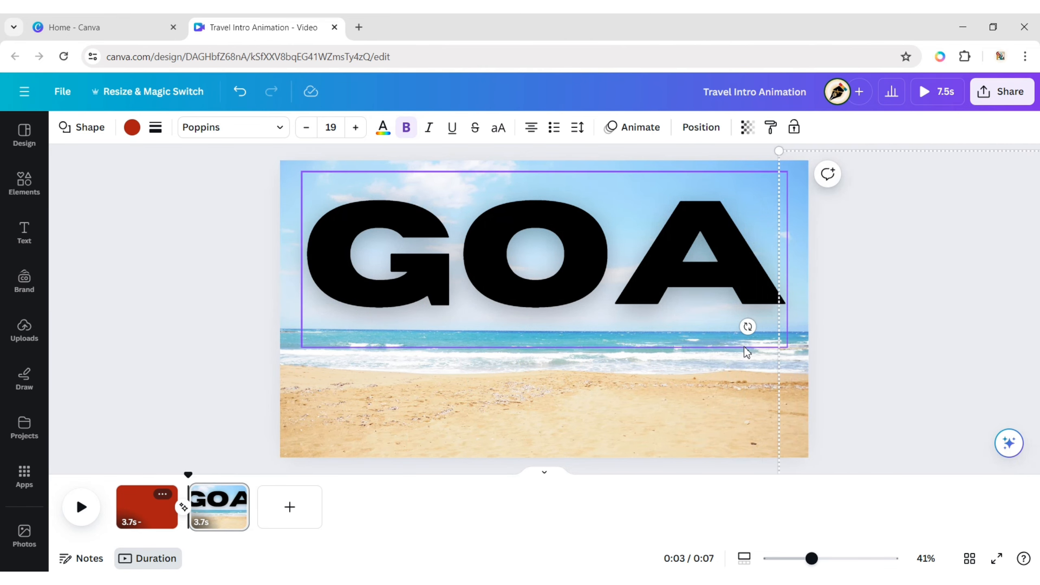
# - Add the recently used "Power Workout" font combination to the first page
pyautogui.click(141, 513)
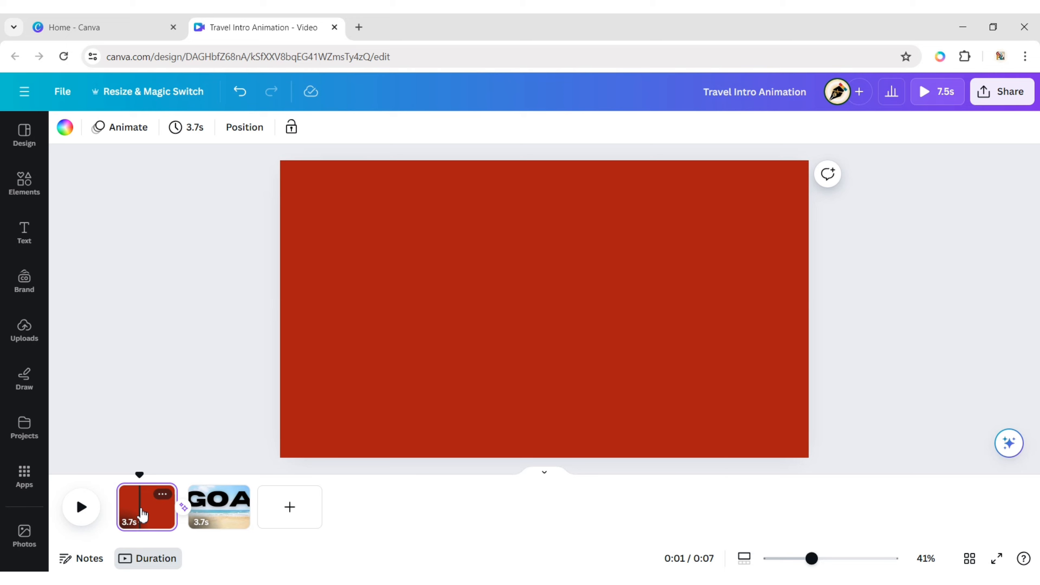
pyautogui.click(25, 232)
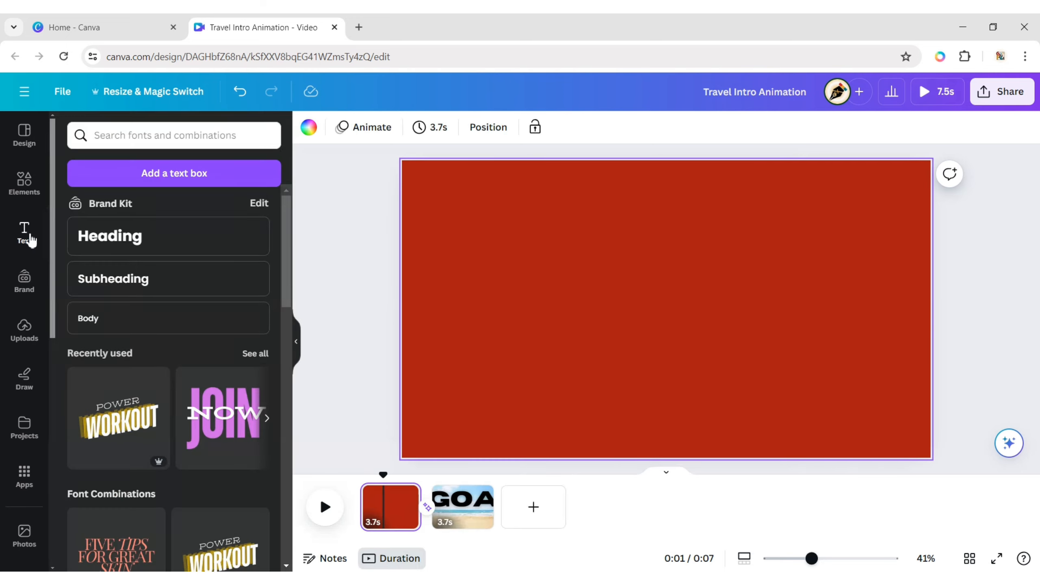
pyautogui.click(118, 418)
pyautogui.click(296, 341)
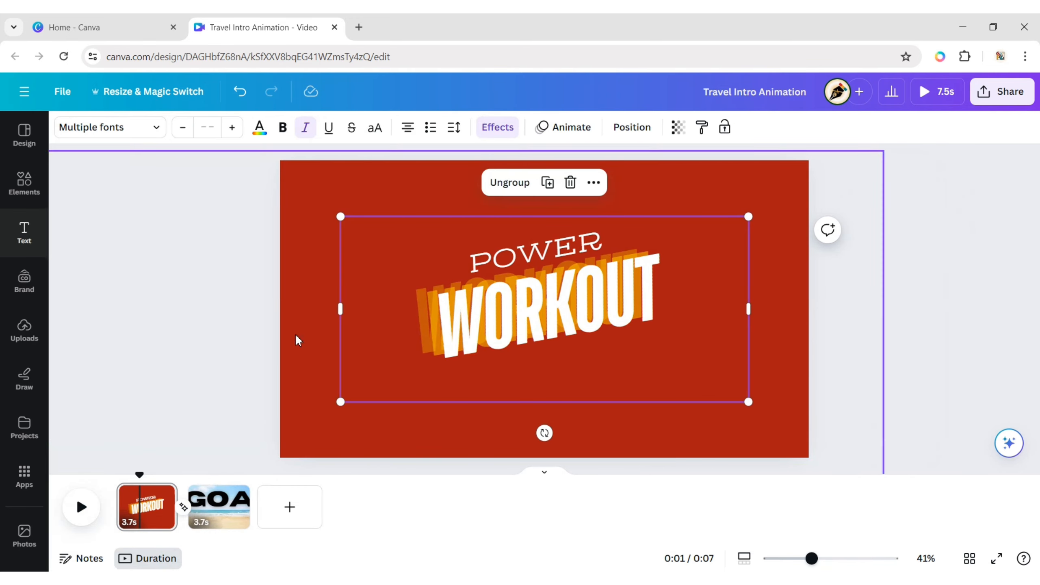
# - Ungroup the Power Workout text and delete its POWER line
pyautogui.click(509, 182)
pyautogui.click(642, 282)
pyautogui.click(531, 262)
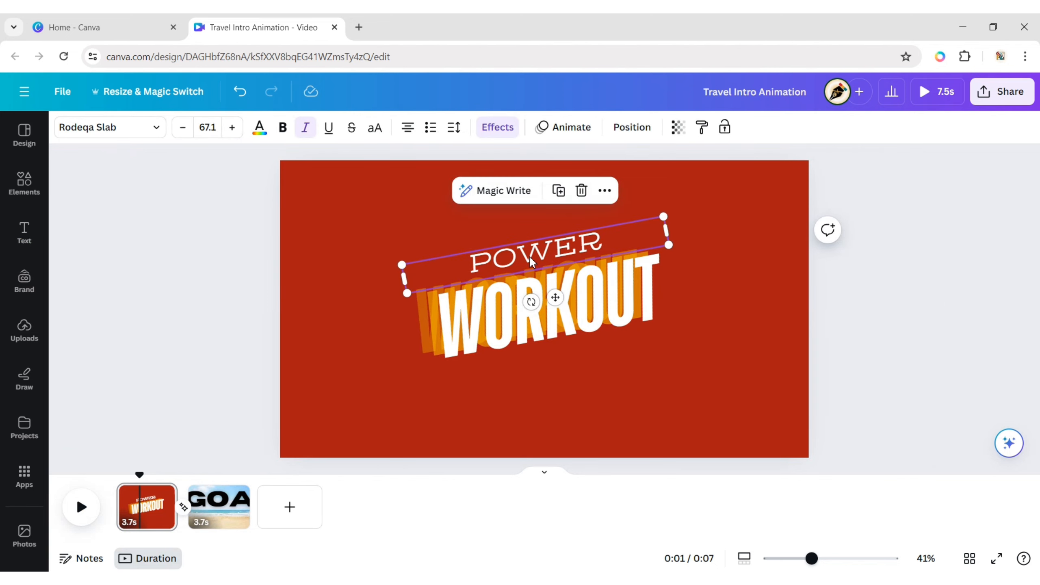
pyautogui.click(582, 196)
# - Rotate the slanted WORKOUT text level and replace its wording with WELCOME
pyautogui.click(581, 311)
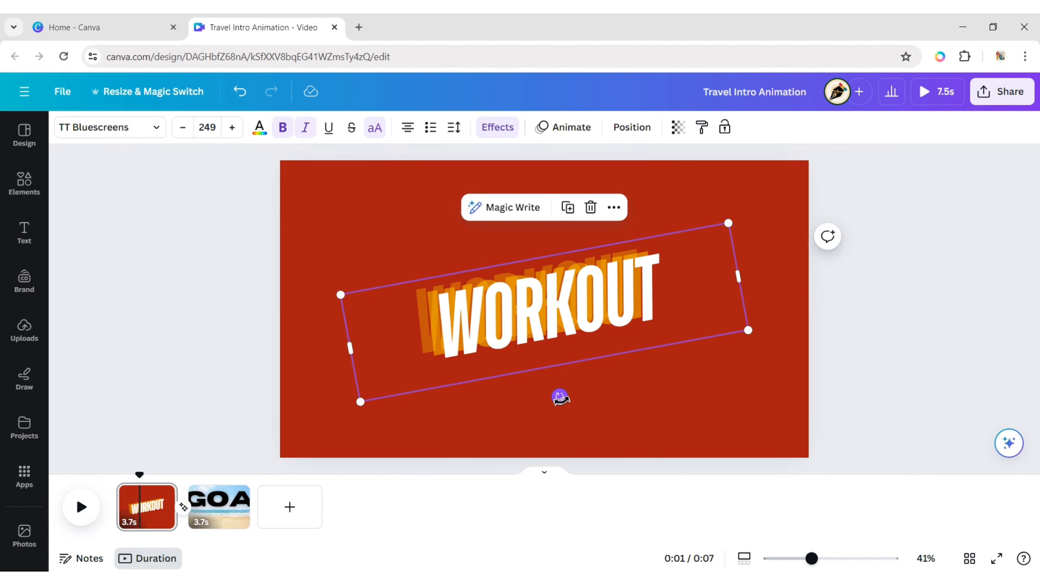
pyautogui.moveTo(560, 398); pyautogui.dragTo(547, 418)
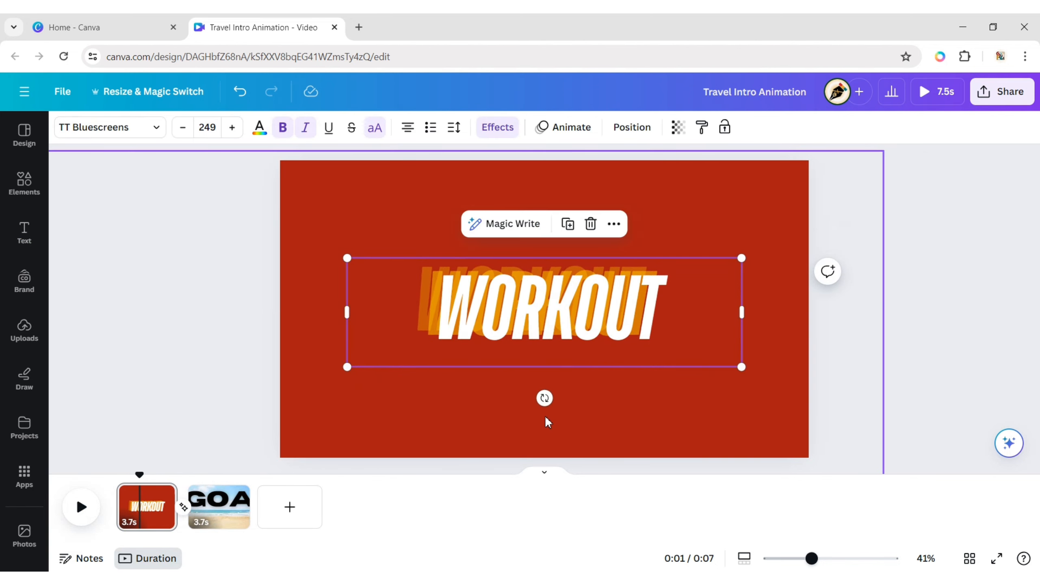
pyautogui.doubleClick(553, 305)
pyautogui.write('W')
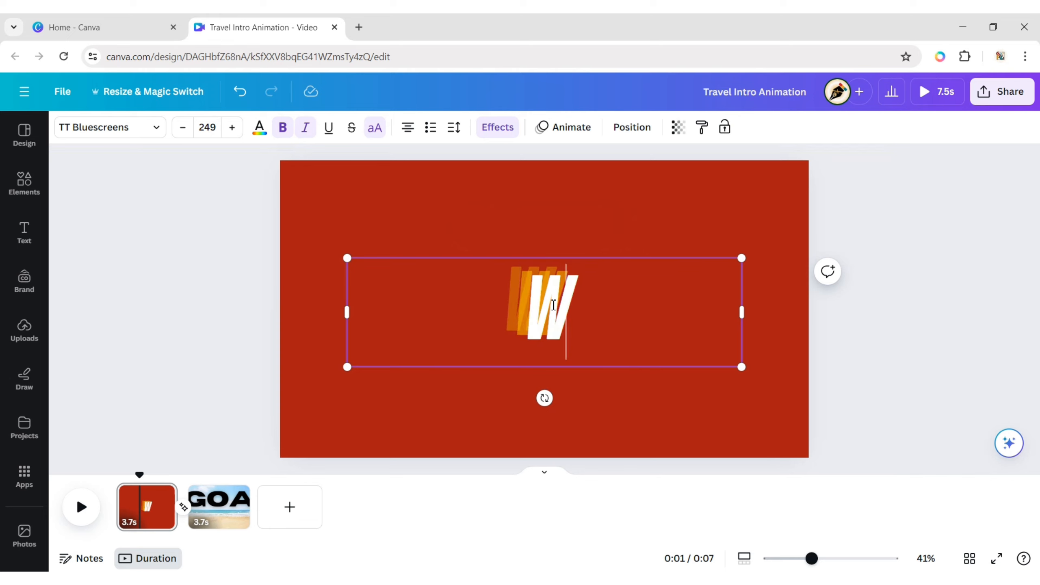
pyautogui.write('ELCOME')
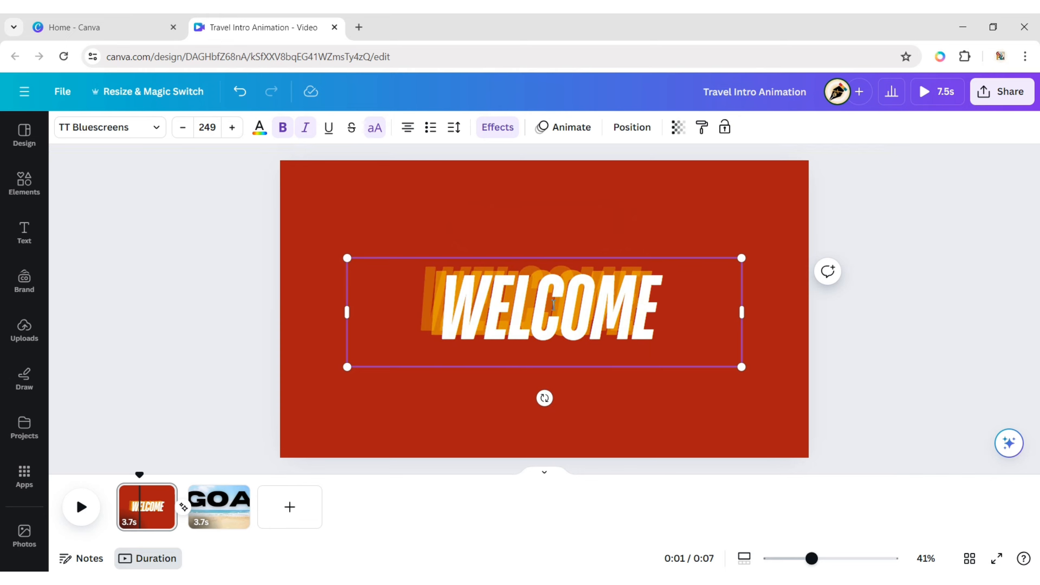
pyautogui.click(893, 306)
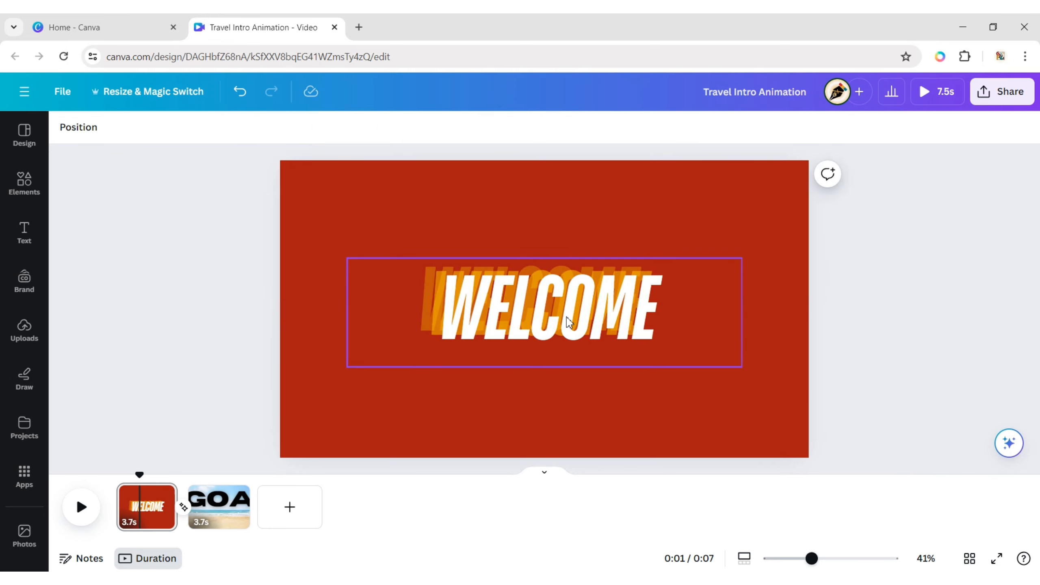
# - Change the colour of the WELCOME text's Echo effect to light pink #FFB5AF
pyautogui.click(569, 322)
pyautogui.click(497, 128)
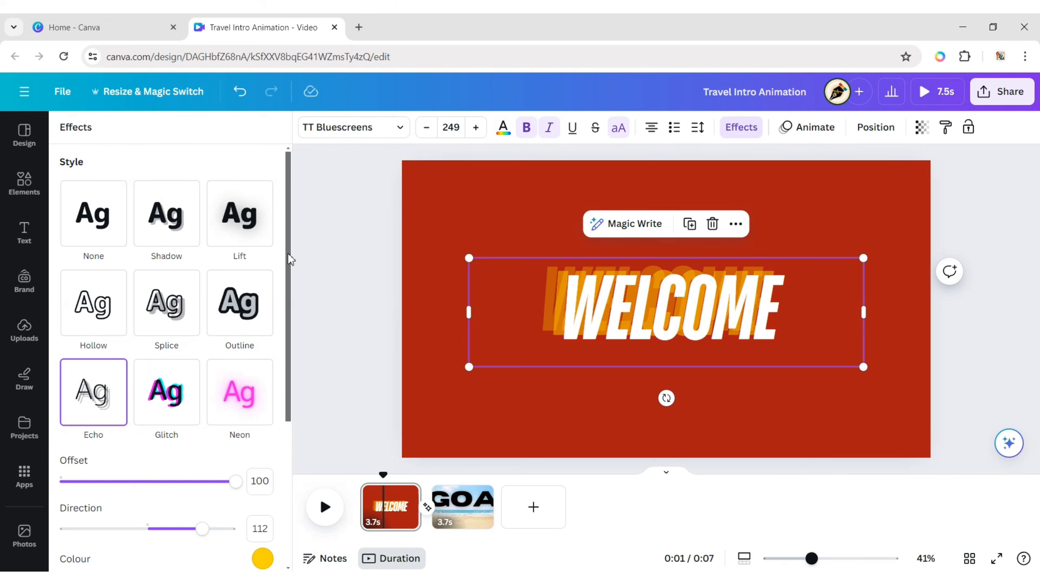
pyautogui.moveTo(288, 259); pyautogui.dragTo(288, 386)
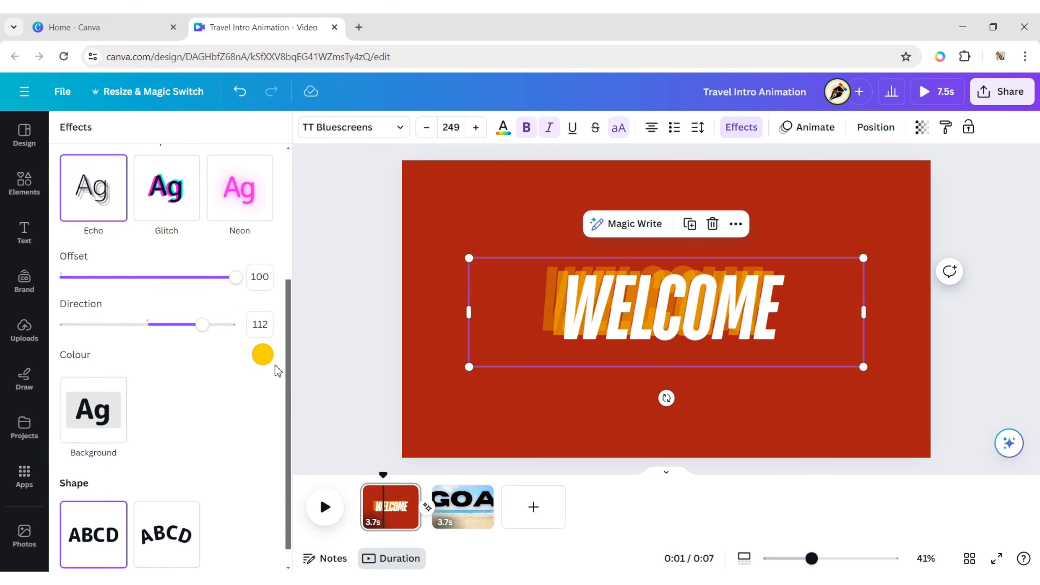
pyautogui.click(262, 354)
pyautogui.click(140, 196)
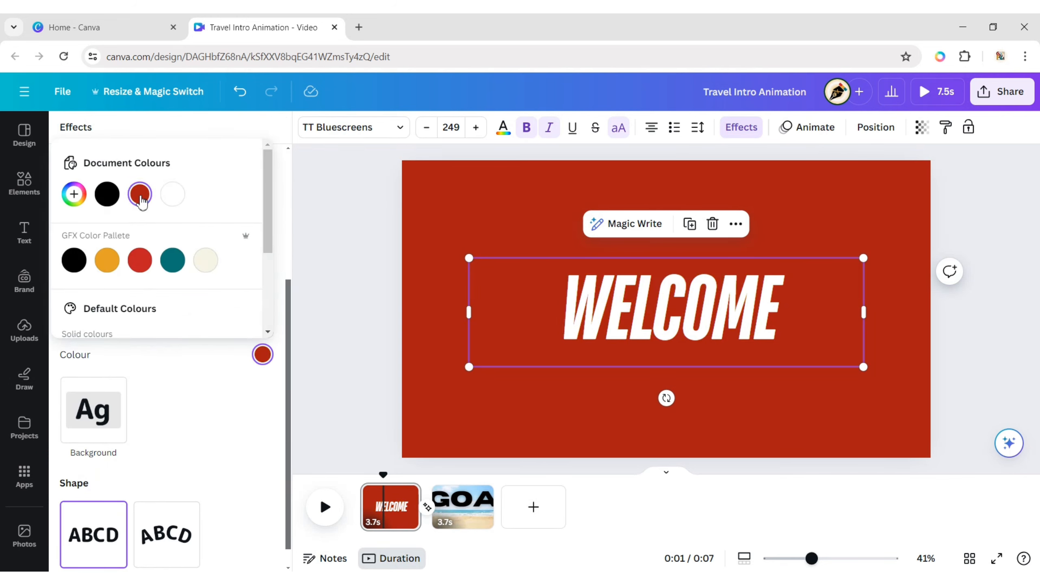
pyautogui.click(74, 194)
pyautogui.moveTo(241, 249); pyautogui.dragTo(132, 192)
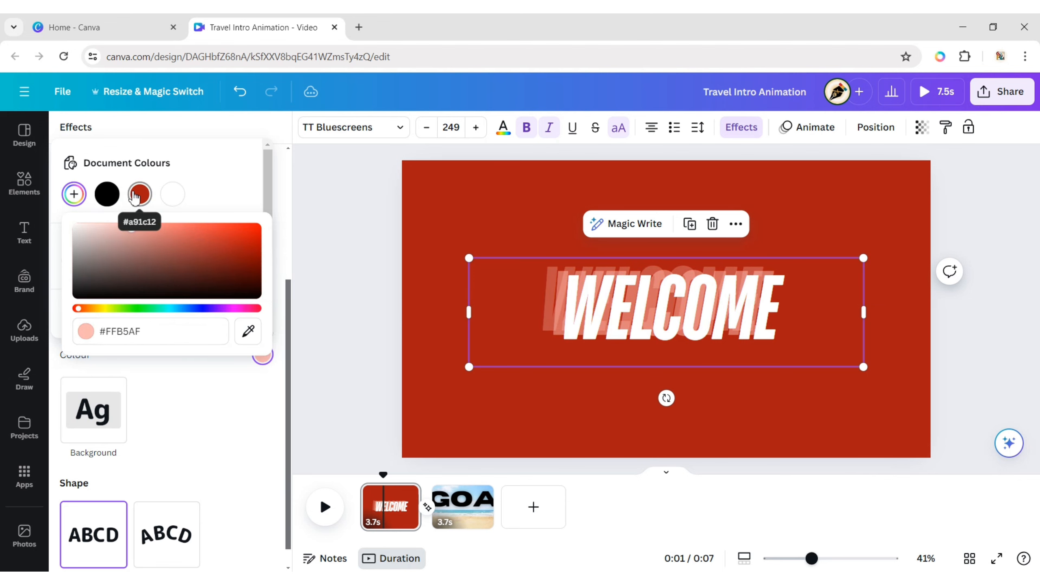
pyautogui.click(347, 254)
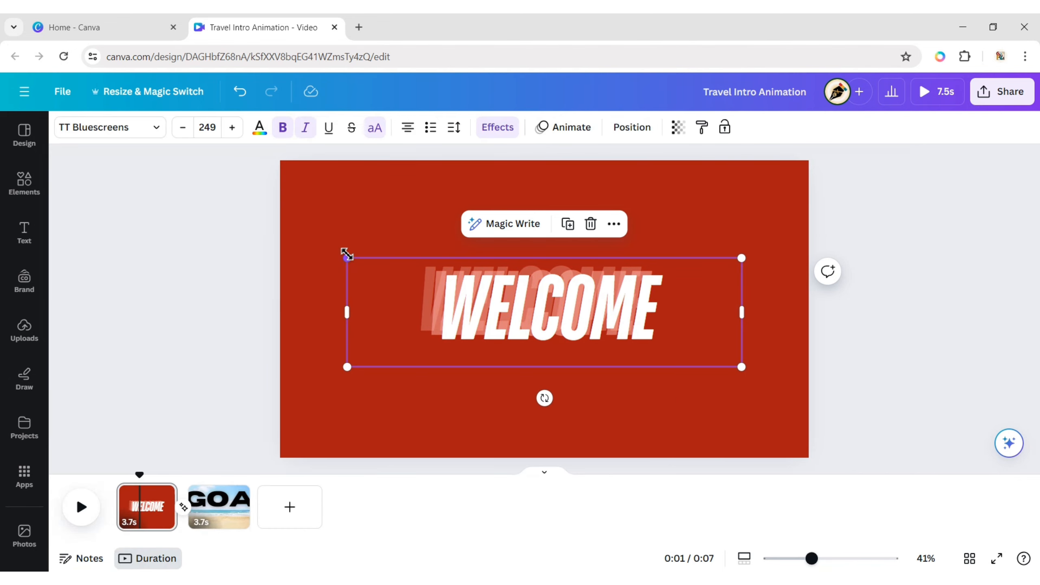
# - Set the WELCOME text's font size to 300 and centre it on the page
pyautogui.click(222, 128)
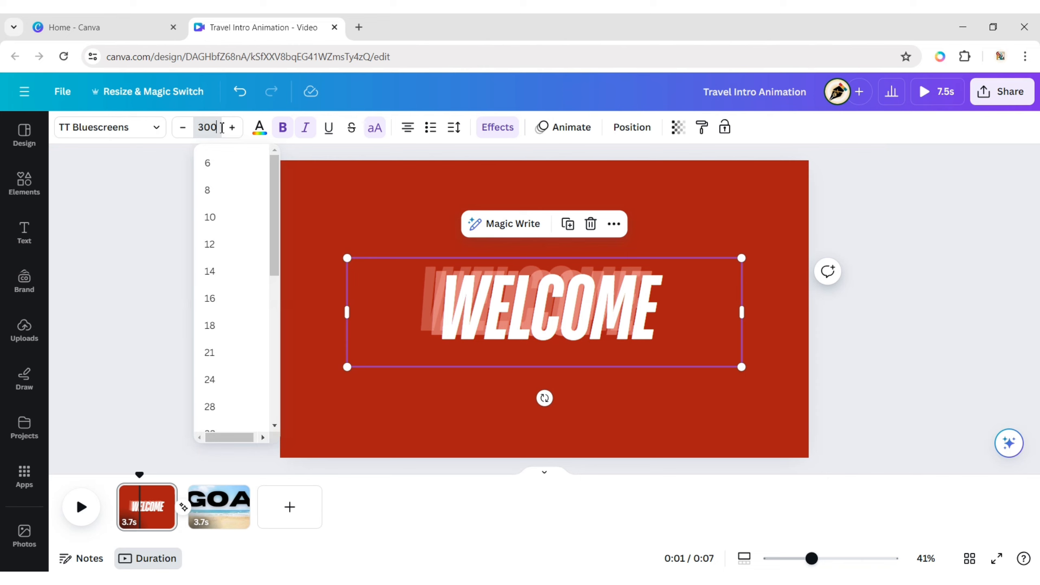
pyautogui.press('Return')
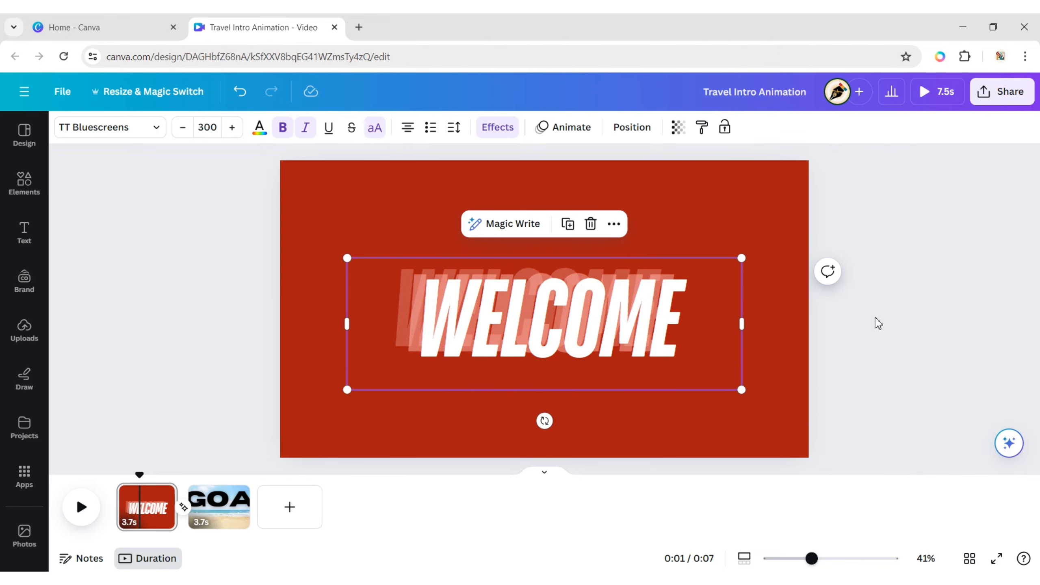
pyautogui.moveTo(558, 330); pyautogui.dragTo(553, 315)
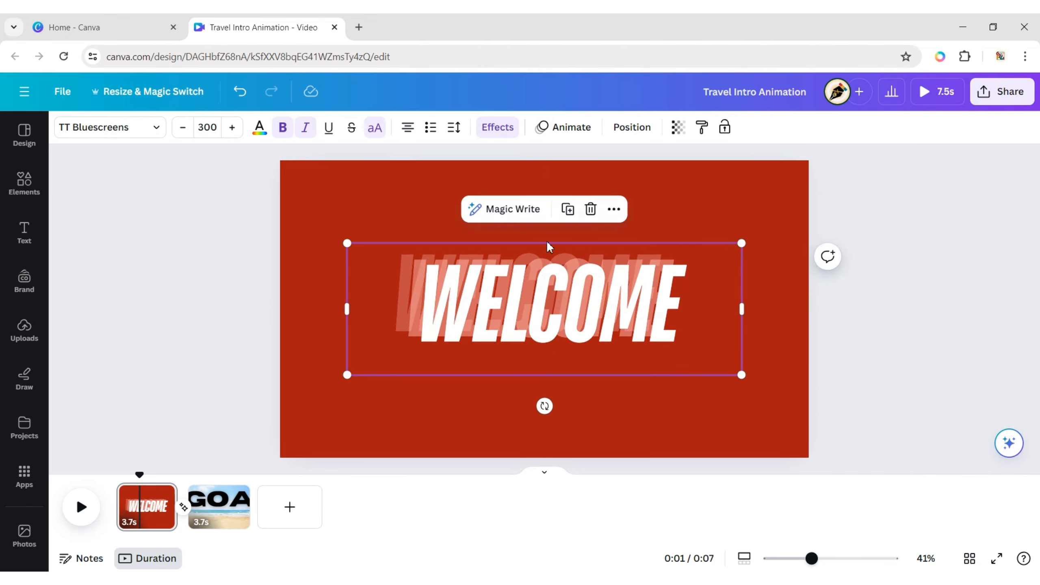
# - Duplicate the WELCOME text and change the copy's wording to TO
pyautogui.click(568, 210)
pyautogui.doubleClick(535, 318)
pyautogui.write('TO')
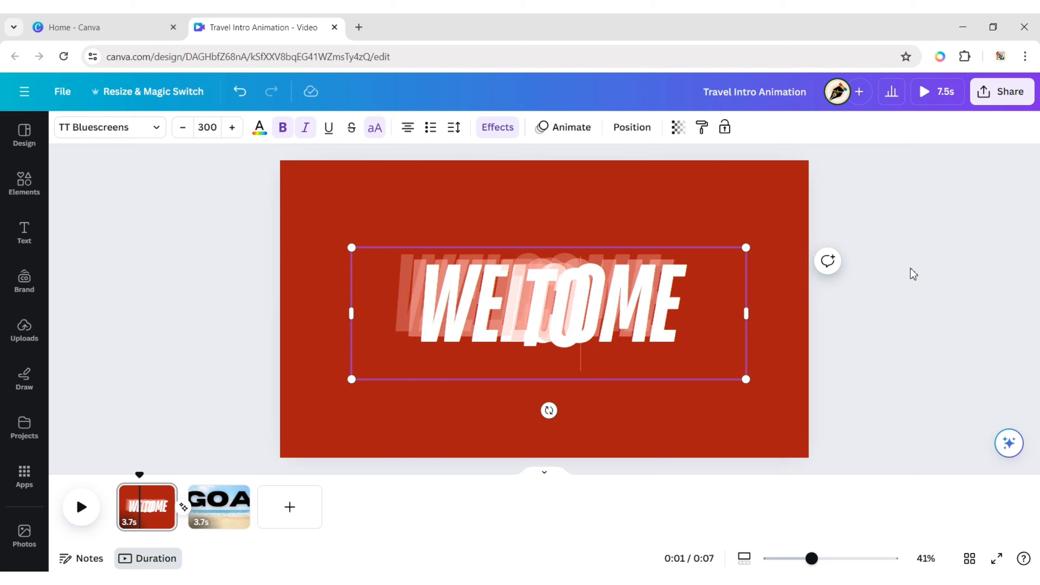
pyautogui.click(895, 301)
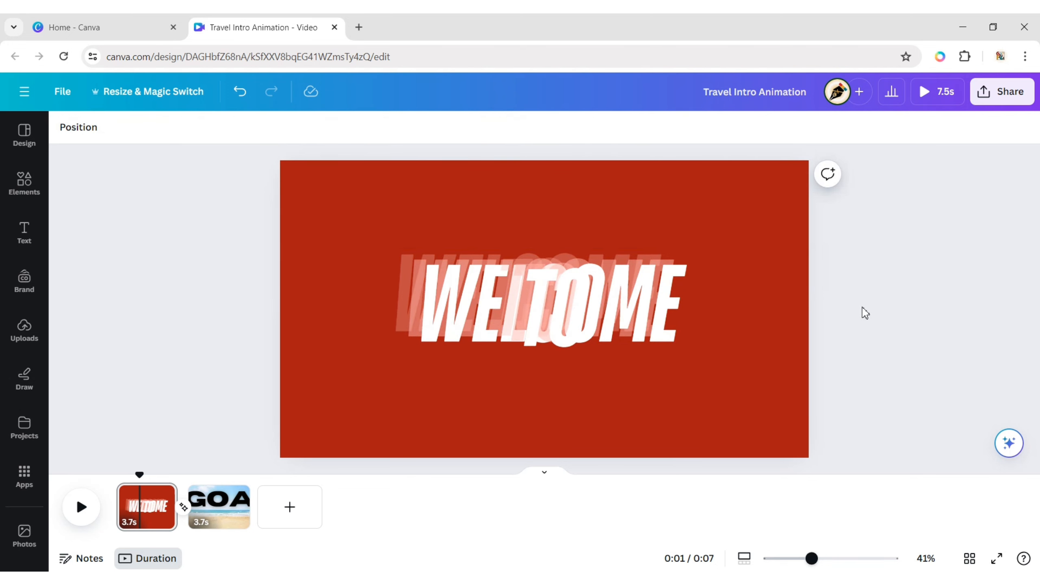
# - Select the TO and WELCOME text layers together and show their timing on the timeline
pyautogui.click(558, 316)
pyautogui.click(621, 133)
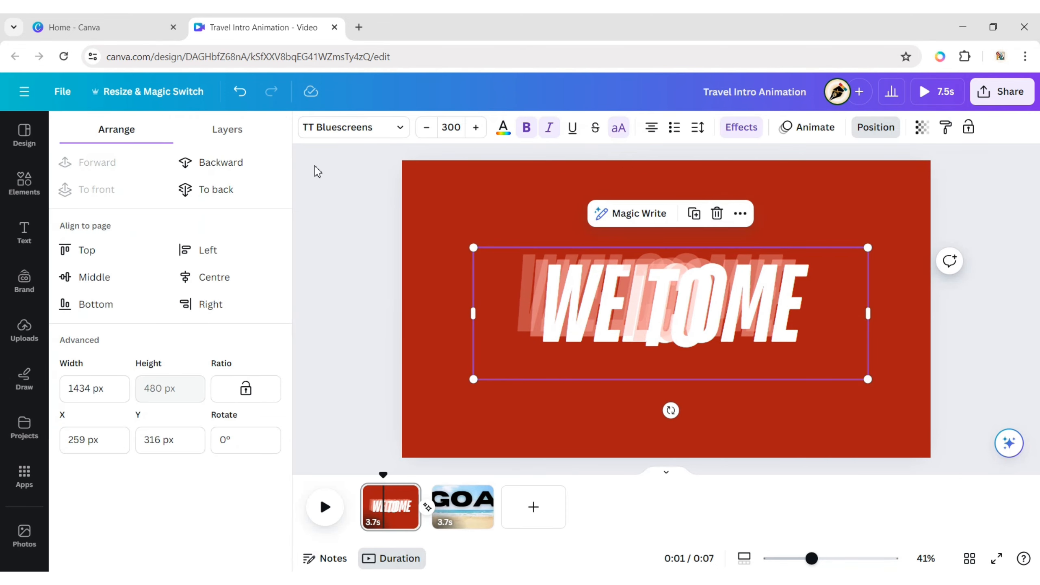
pyautogui.click(223, 130)
pyautogui.keyDown('shift'); pyautogui.click(204, 257); pyautogui.keyUp('shift')
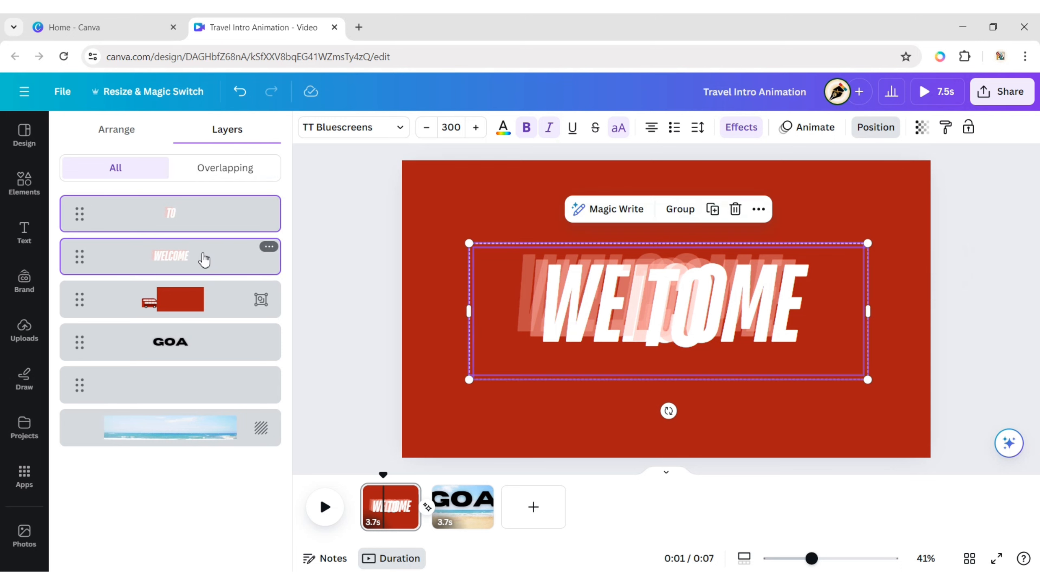
pyautogui.click(759, 210)
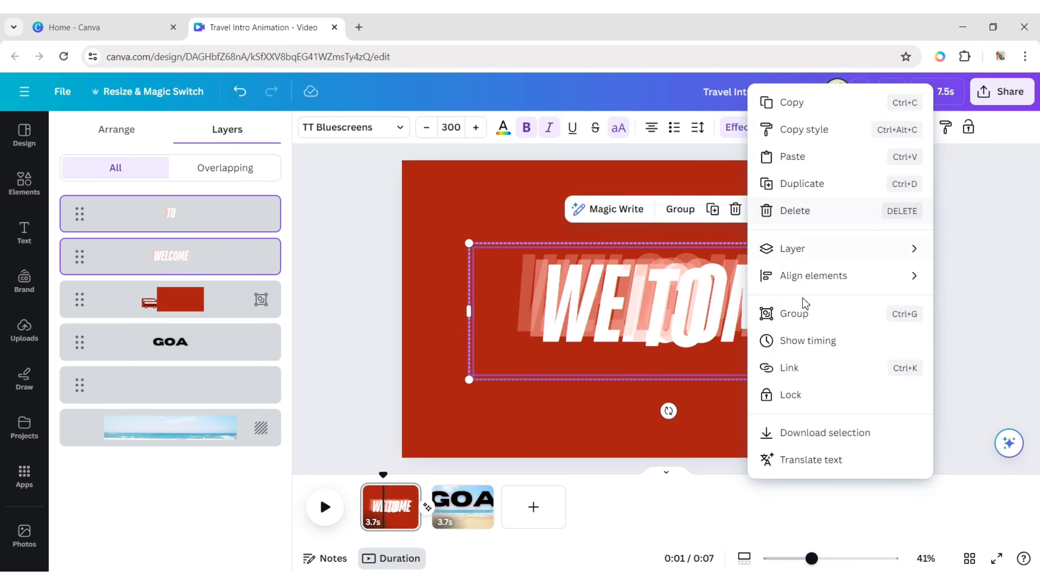
pyautogui.click(803, 341)
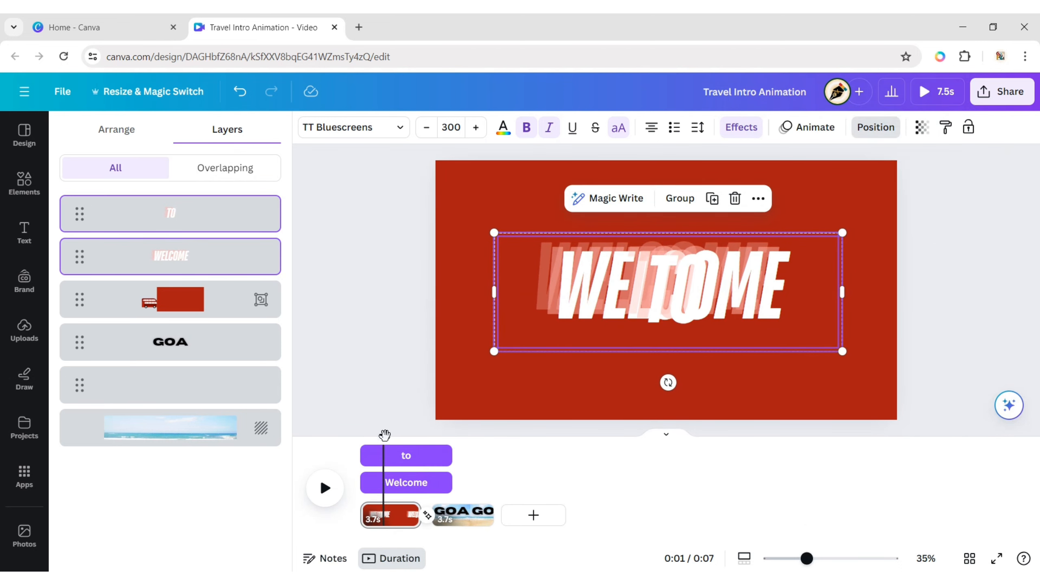
# - Trim WELCOME to a short clip at the start of the first page and TO to a similarly short clip directly following it
pyautogui.moveTo(385, 434); pyautogui.dragTo(360, 436)
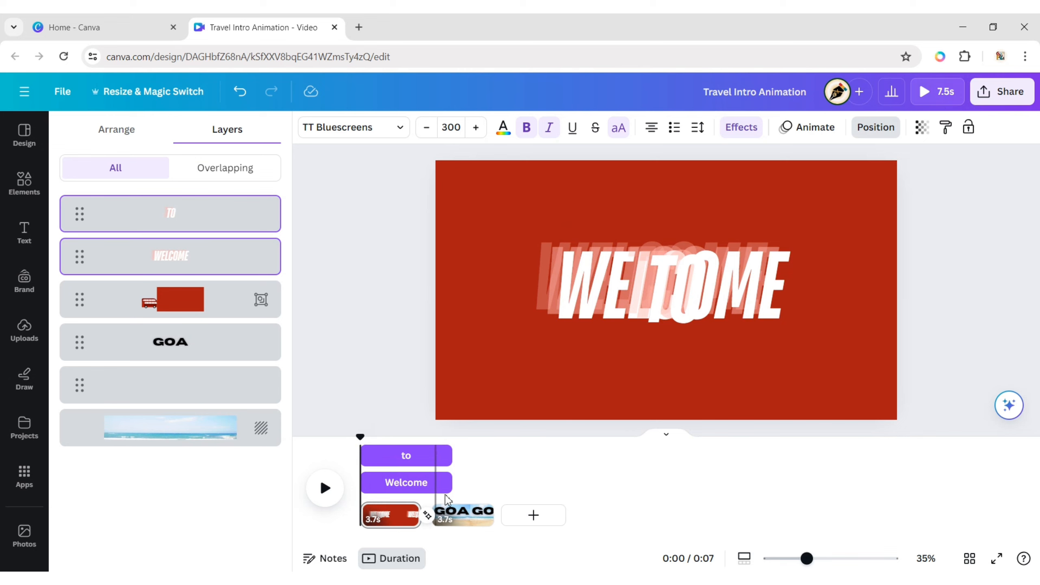
pyautogui.moveTo(450, 483); pyautogui.dragTo(374, 461)
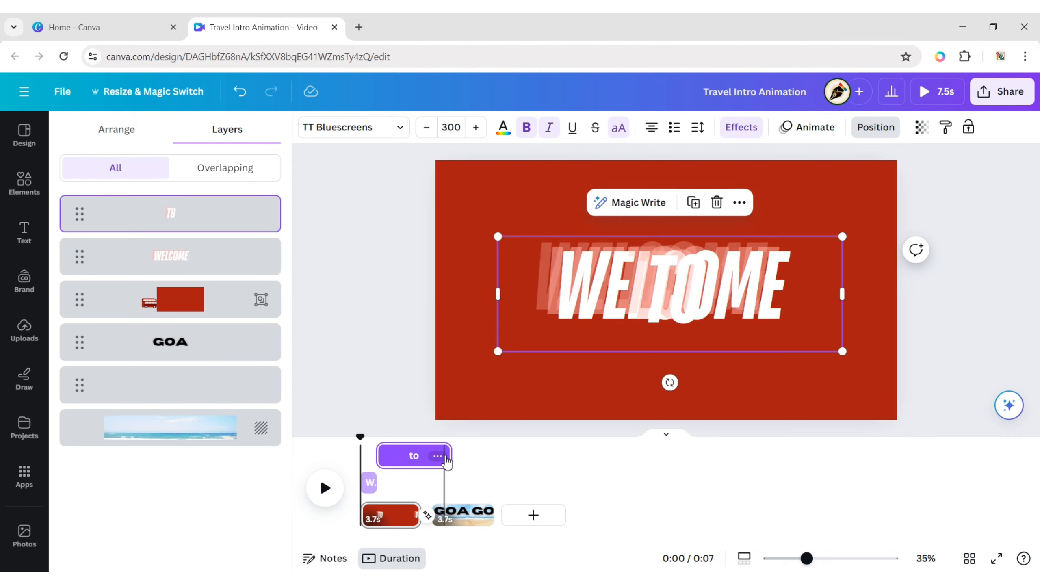
pyautogui.moveTo(449, 456); pyautogui.dragTo(389, 465)
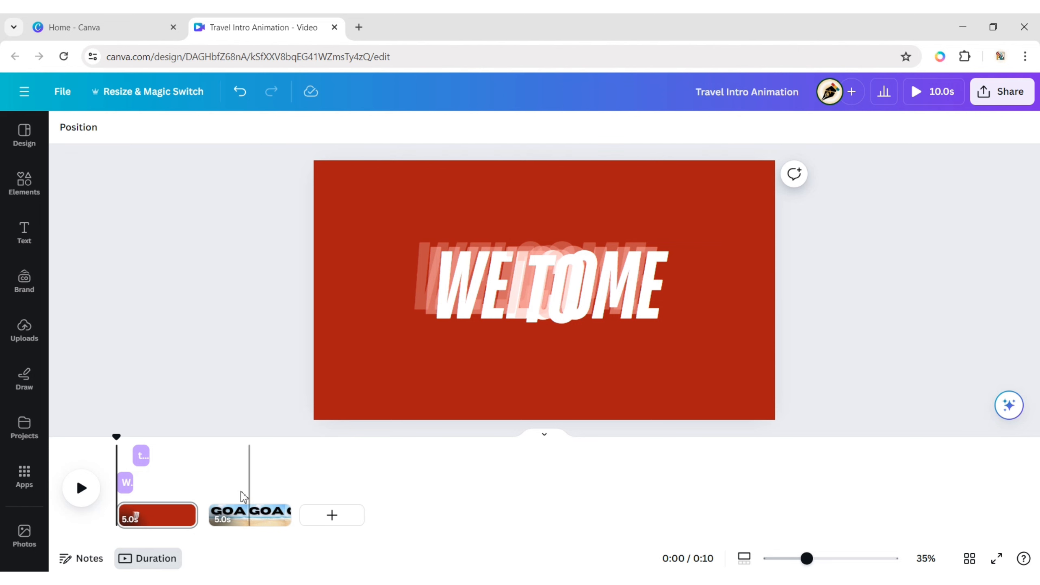
# - Apply a Match & Move transition between the two pages with a duration of 2.5 seconds
pyautogui.click(208, 527)
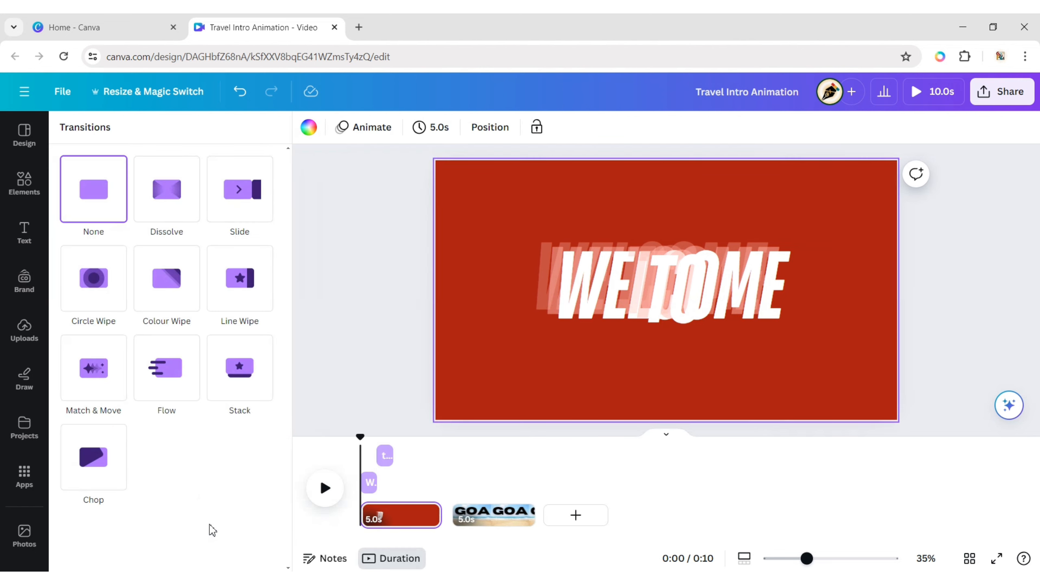
pyautogui.click(123, 400)
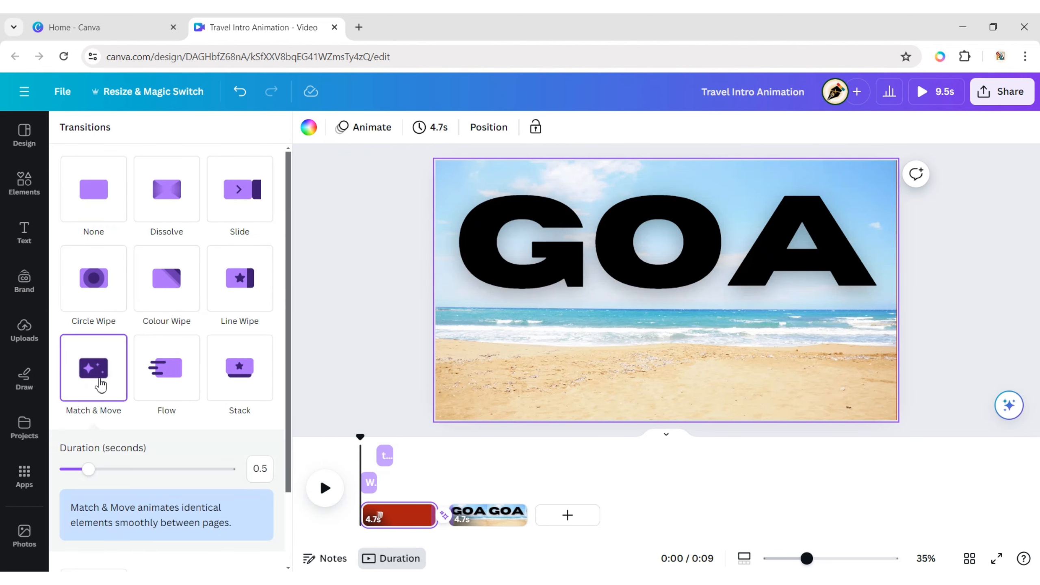
pyautogui.moveTo(99, 472); pyautogui.dragTo(238, 471)
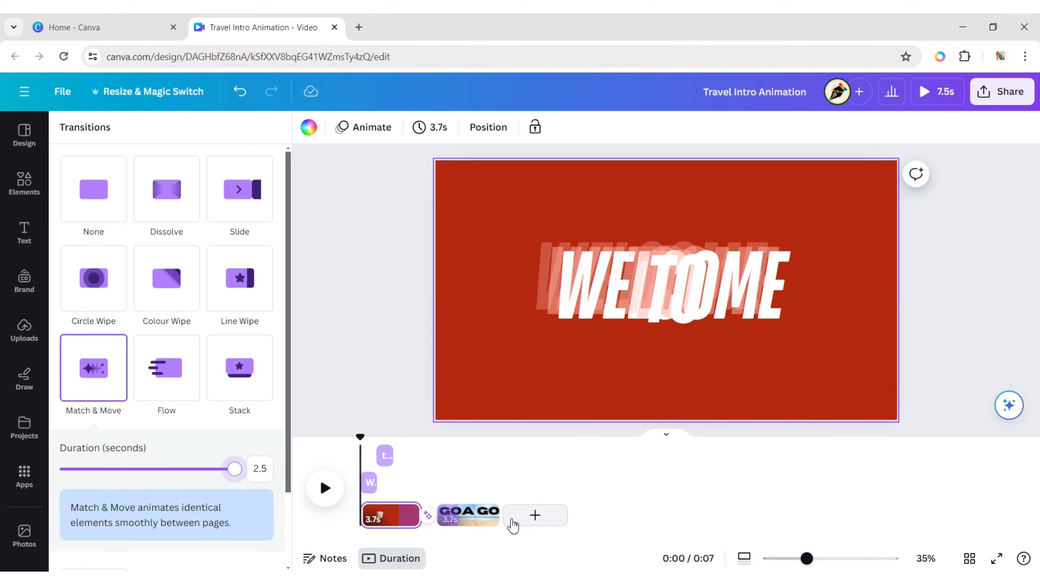
pyautogui.click(340, 290)
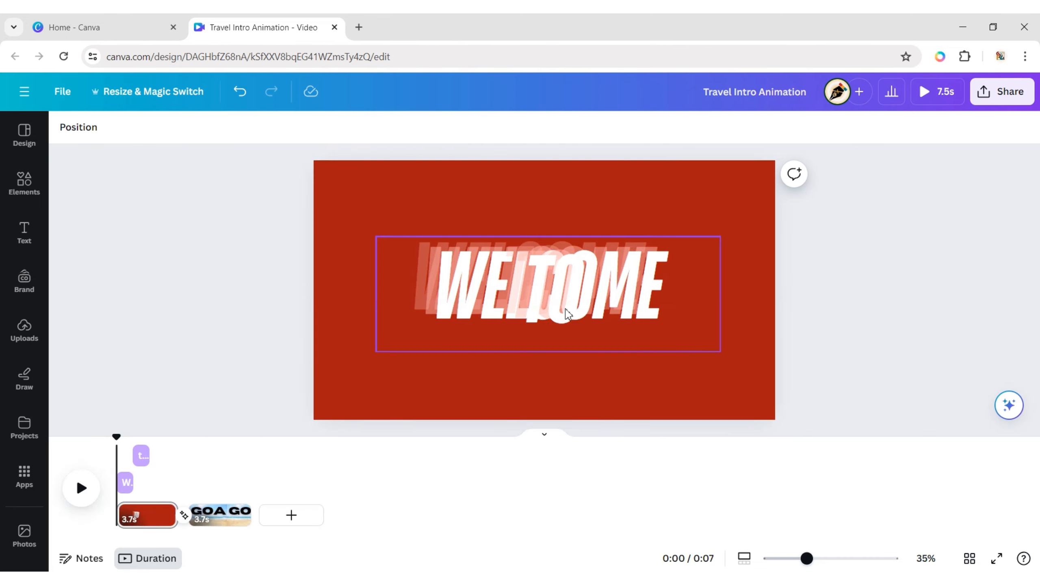
# - Apply the Baseline text animation to both the TO and WELCOME texts
pyautogui.click(557, 309)
pyautogui.click(632, 128)
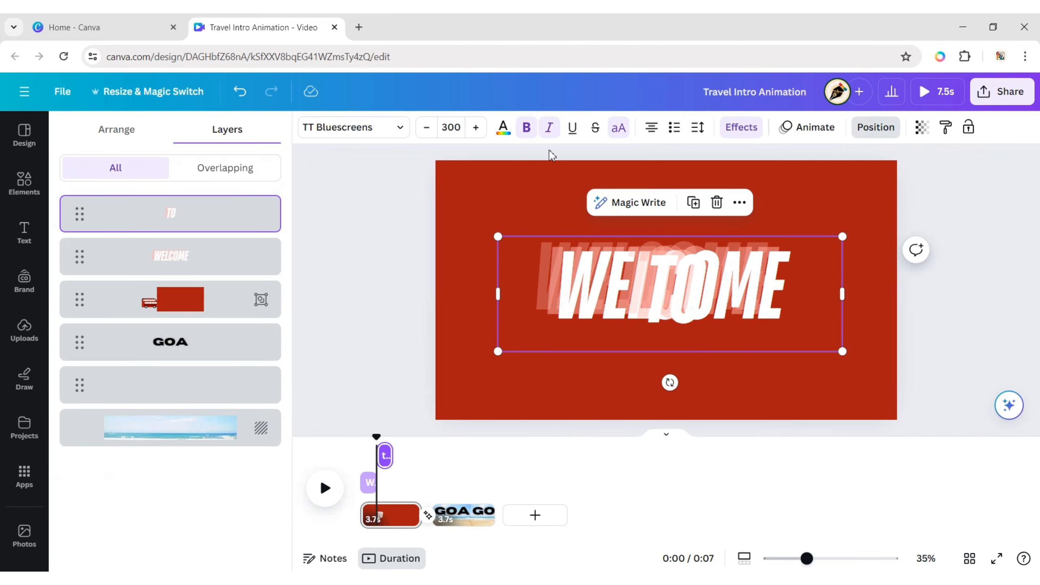
pyautogui.click(798, 132)
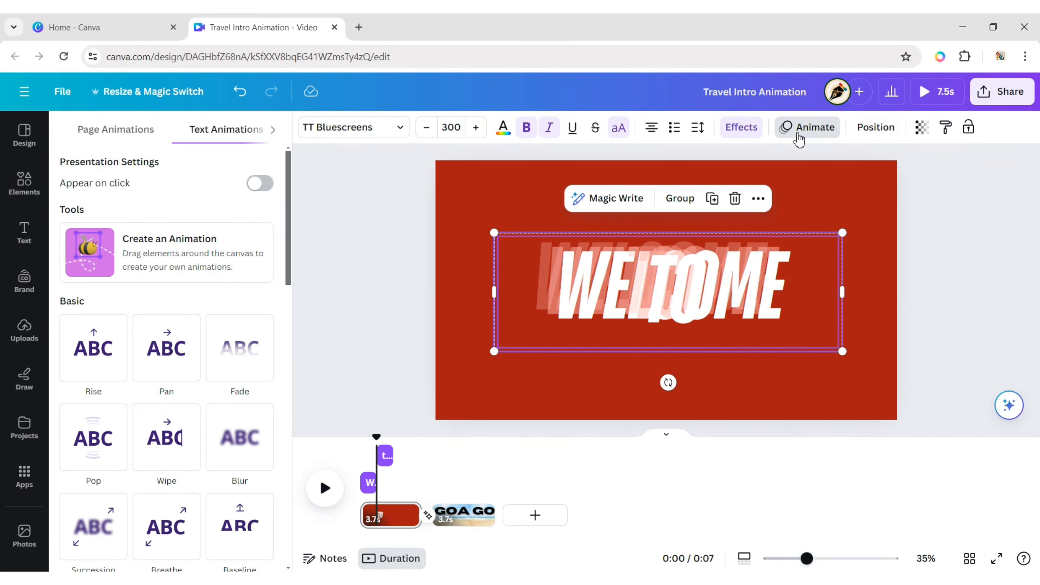
pyautogui.moveTo(291, 250); pyautogui.dragTo(289, 339)
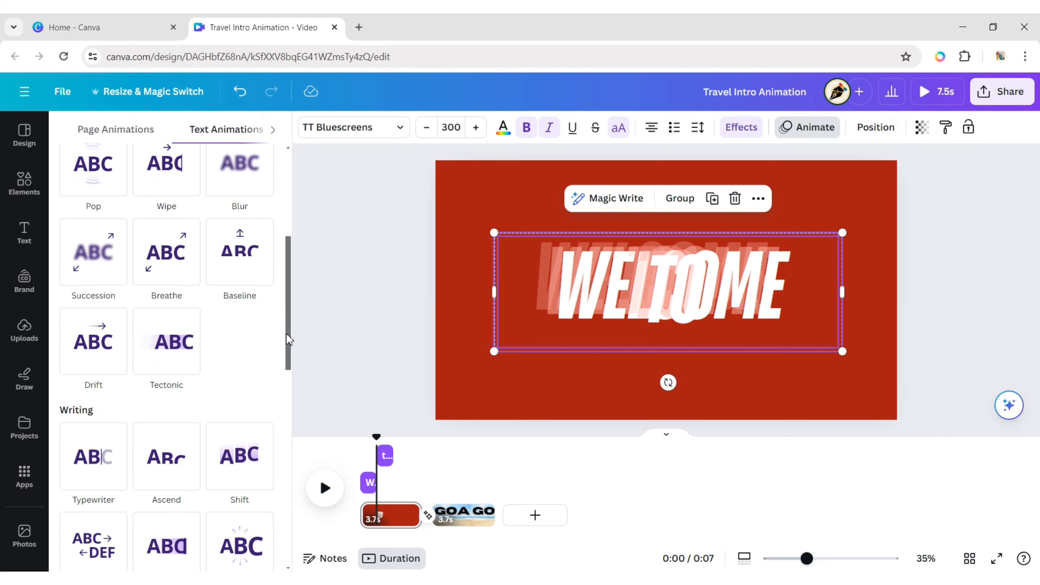
pyautogui.click(248, 262)
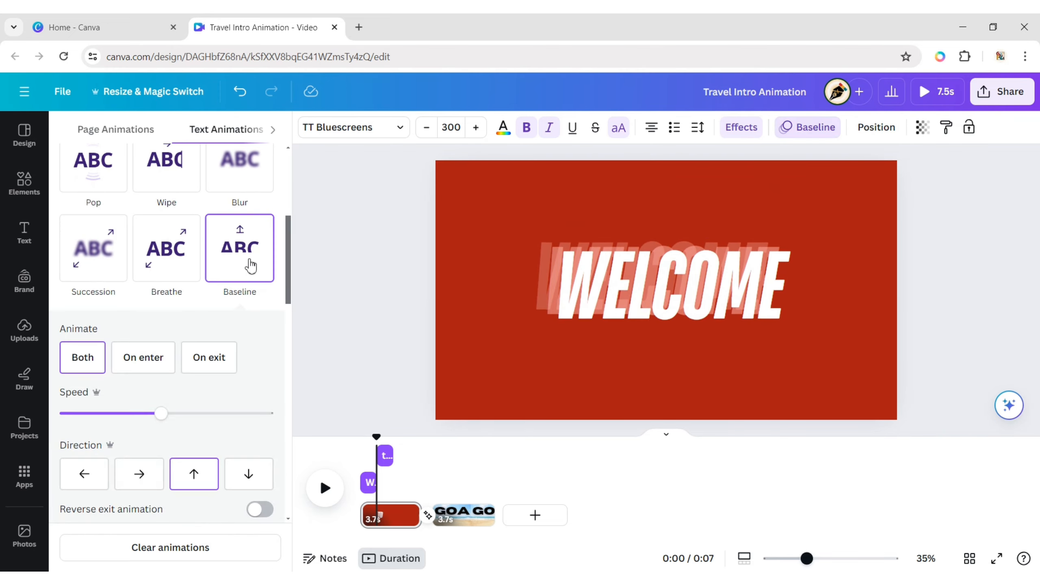
pyautogui.click(514, 246)
pyautogui.click(814, 246)
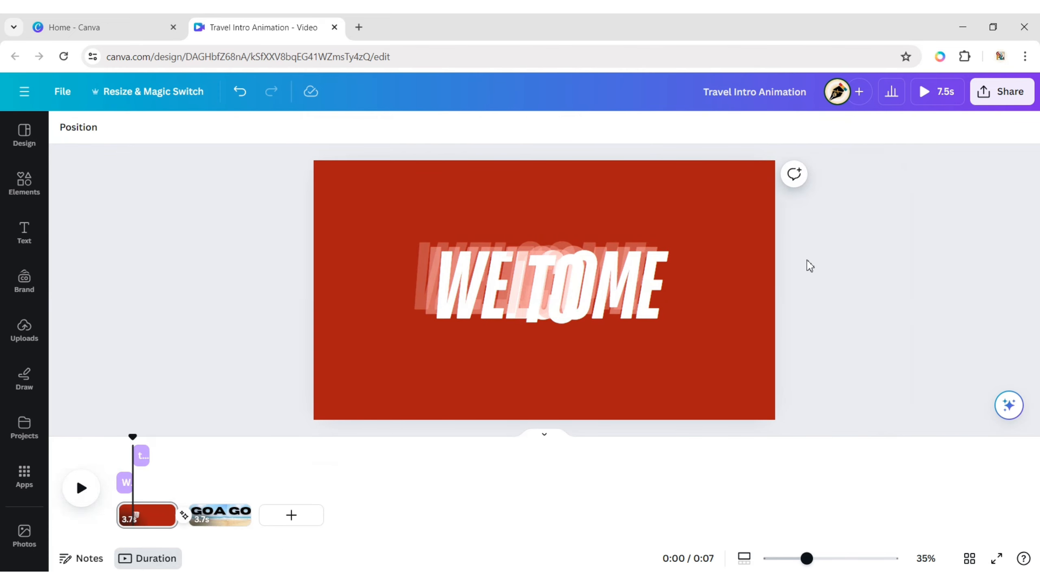
# - Play a preview of the whole travel intro video
pyautogui.click(941, 97)
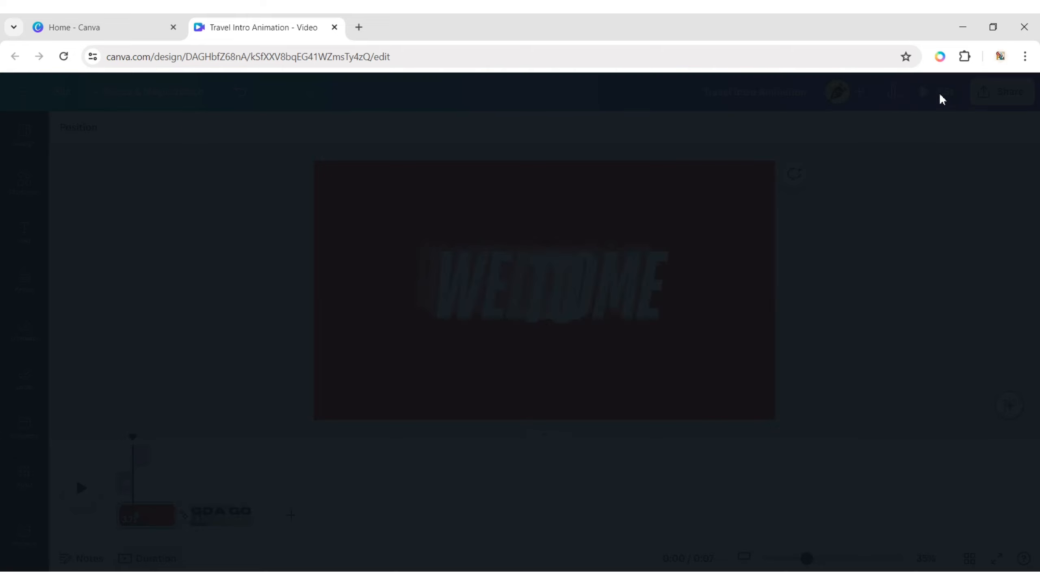